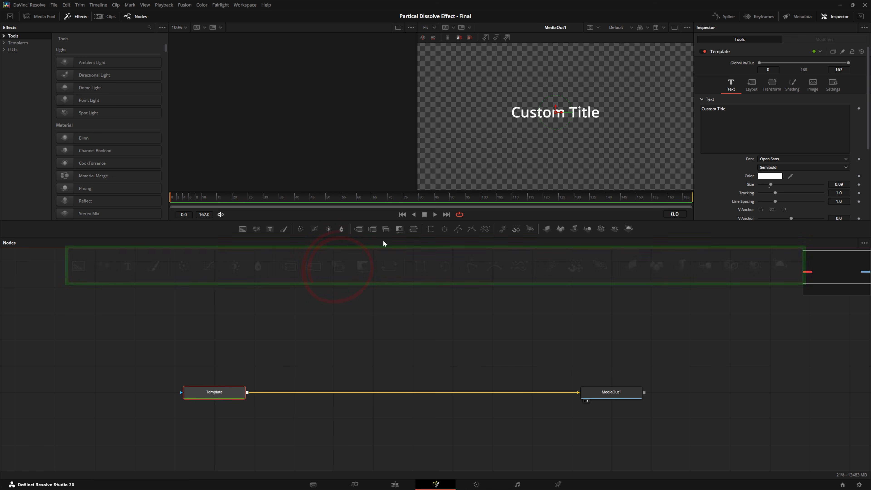
Insert a Channel Booleans node between Template and MediaOut1, and connect a new Fast Noise node to its effect mask input
{"action": "left_click", "coordinate": [385, 229]}
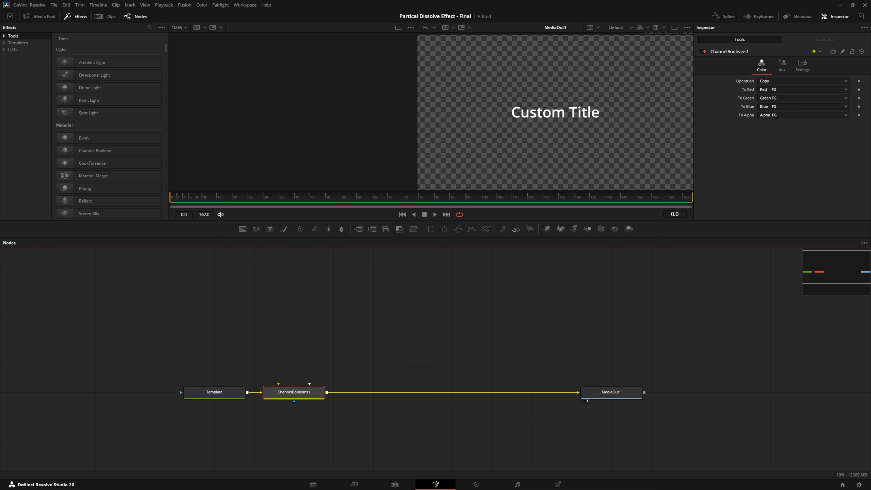
{"action": "left_click", "coordinate": [256, 260]}
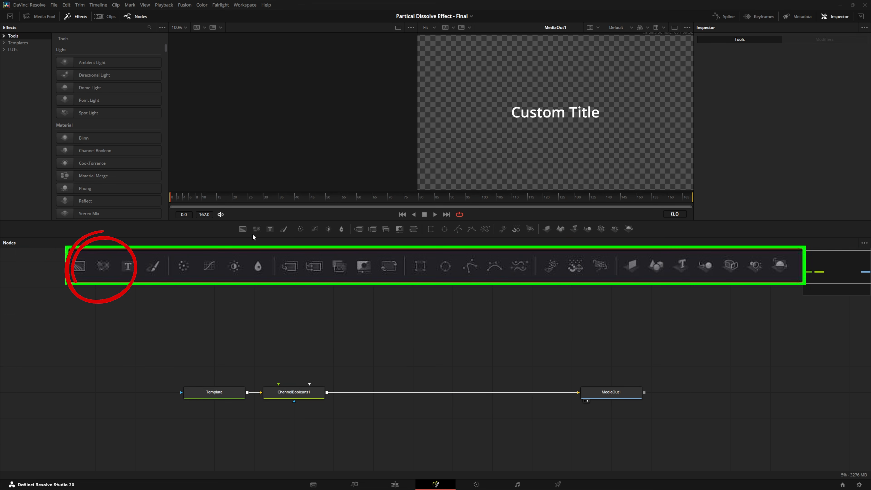
{"action": "left_click_drag", "start_coordinate": [255, 229], "coordinate": [293, 351]}
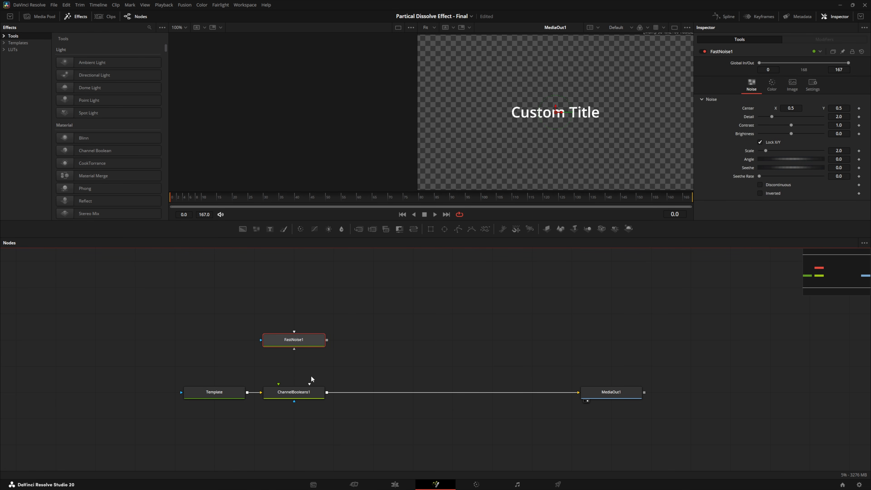
{"action": "left_click_drag", "start_coordinate": [327, 340], "coordinate": [294, 401]}
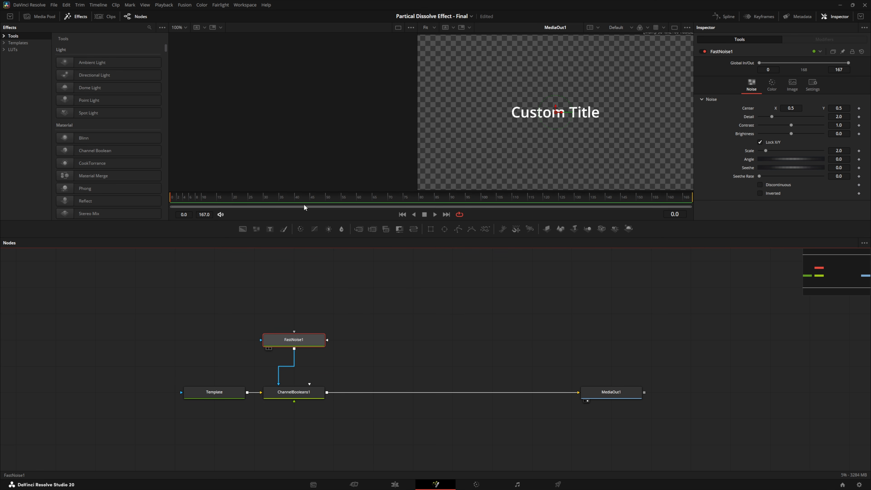
Show FastNoise1 in the first viewer and enable Multiply by Mask on ChannelBooleans1
{"action": "key", "text": "1"}
{"action": "left_click", "coordinate": [228, 344]}
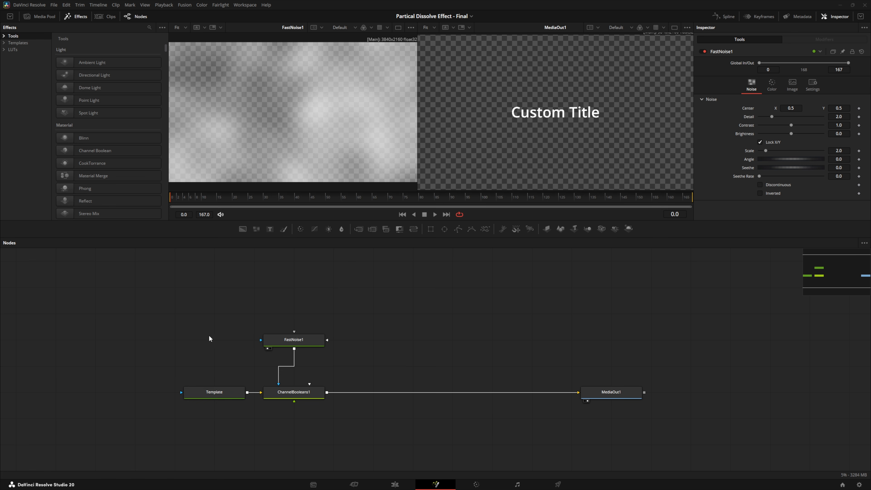
{"action": "left_click", "coordinate": [293, 393]}
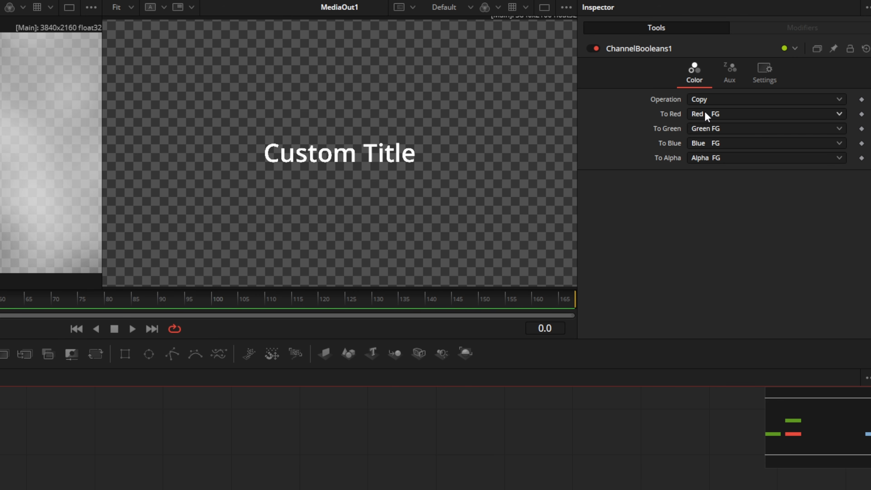
{"action": "left_click", "coordinate": [765, 70]}
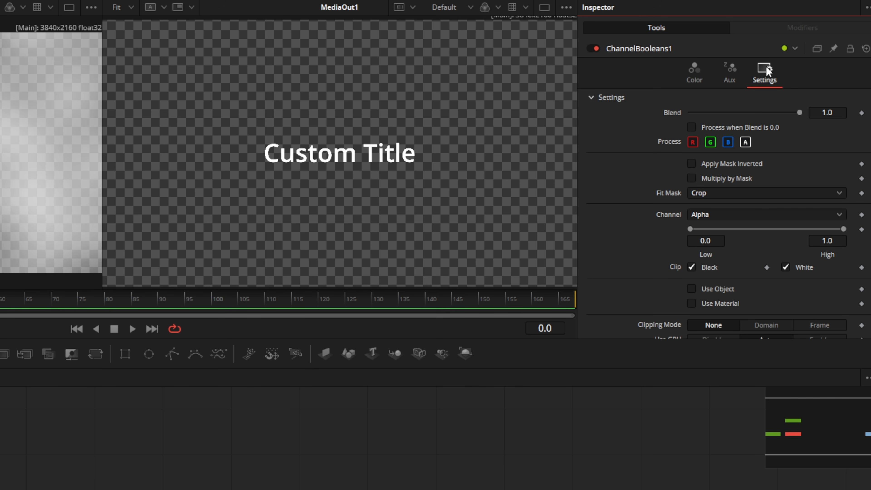
{"action": "left_click", "coordinate": [692, 179]}
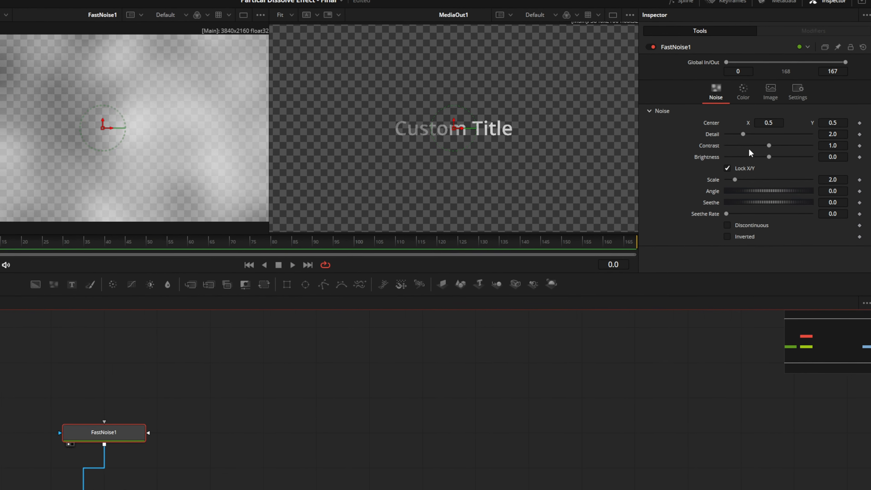
Change FastNoise1's color to a Linear gradient and set its End X to 0.2
{"action": "left_click", "coordinate": [743, 99]}
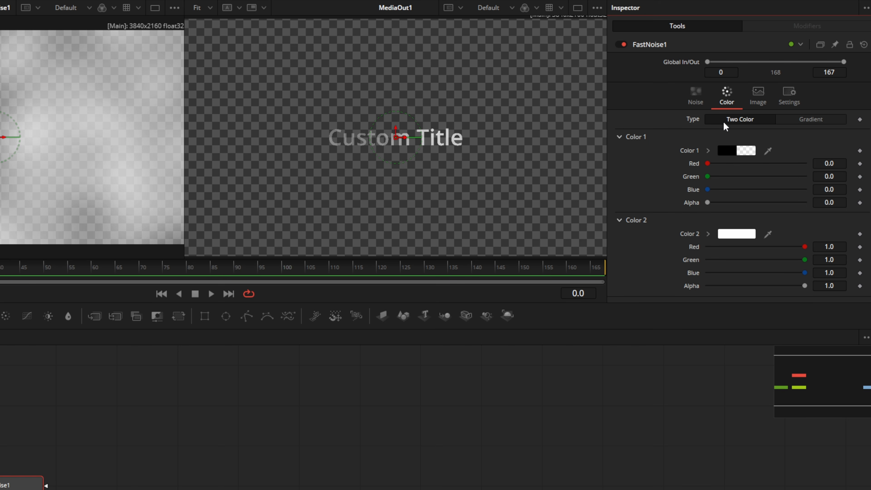
{"action": "left_click", "coordinate": [817, 119]}
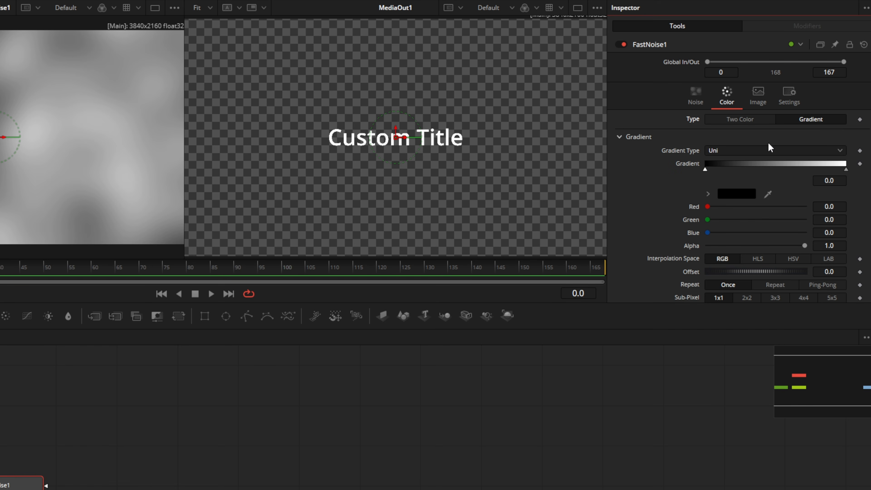
{"action": "left_click", "coordinate": [754, 150]}
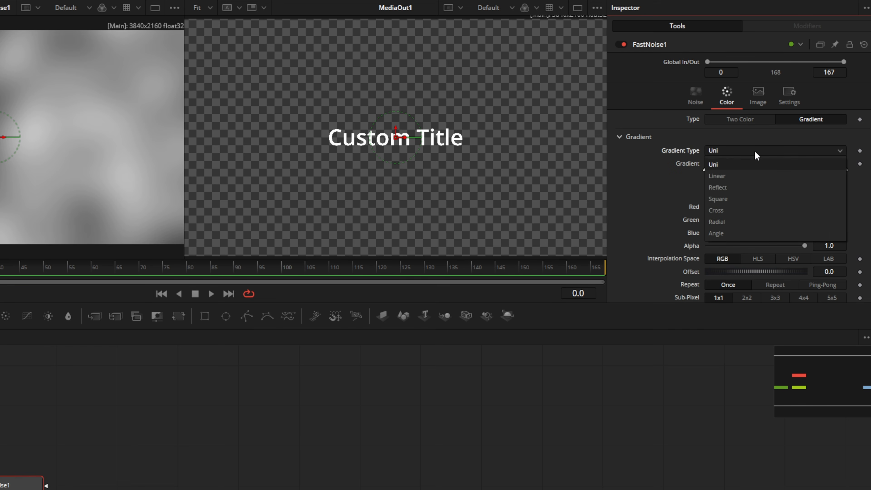
{"action": "left_click", "coordinate": [735, 177]}
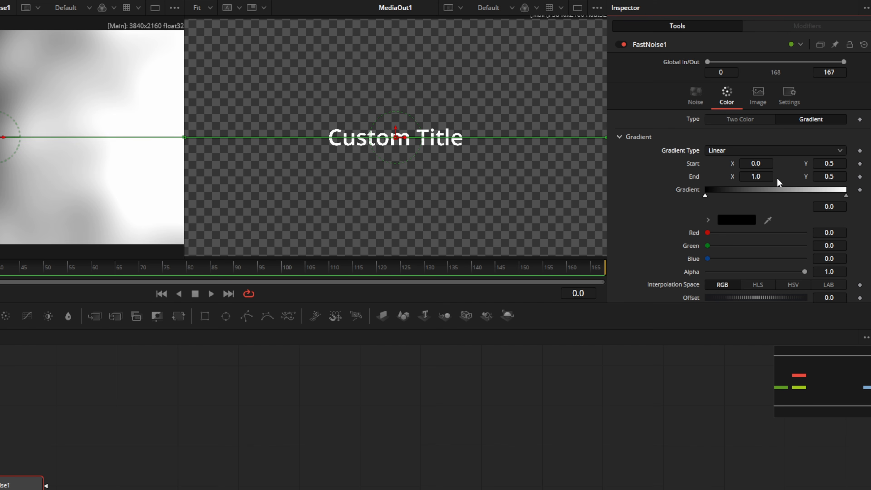
{"action": "left_click", "coordinate": [761, 177]}
{"action": "type", "text": "0.2"}
{"action": "key", "text": "Tab"}
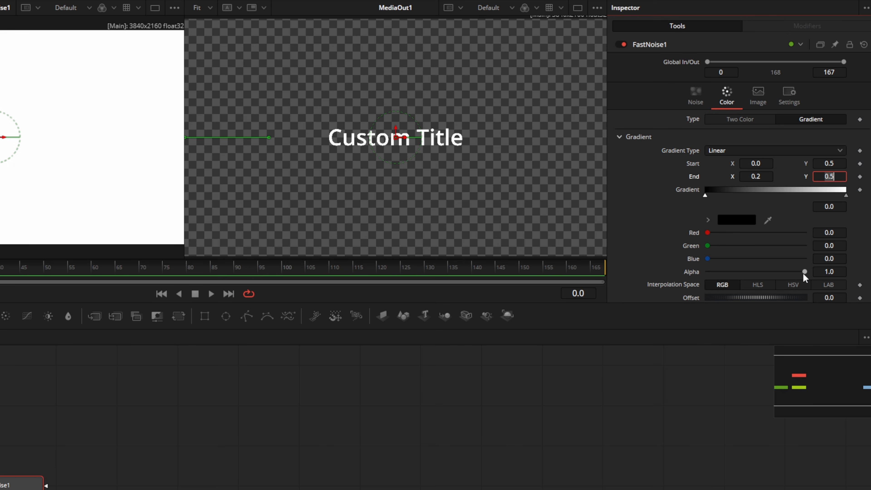
Place the gradient's black stop at position 0.5 with Alpha 0.0, and shift the gradient Offset to about 0.126
{"action": "left_click_drag", "start_coordinate": [804, 272], "coordinate": [691, 284]}
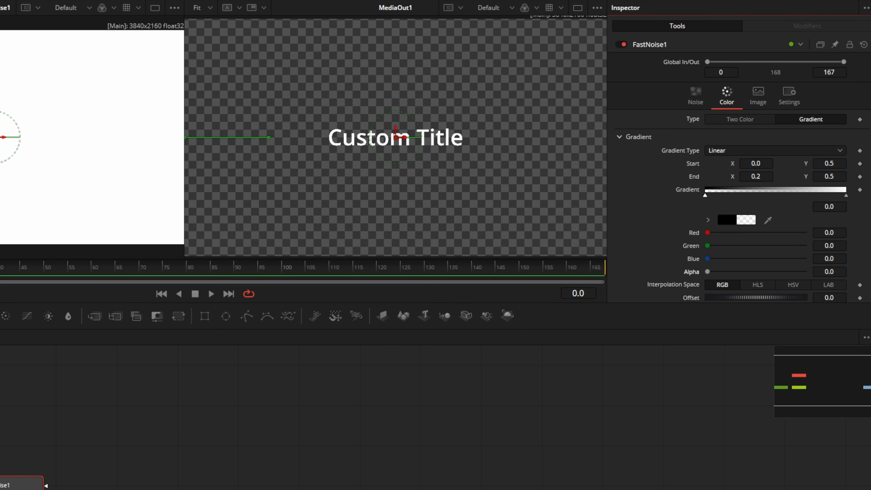
{"action": "left_click", "coordinate": [830, 206]}
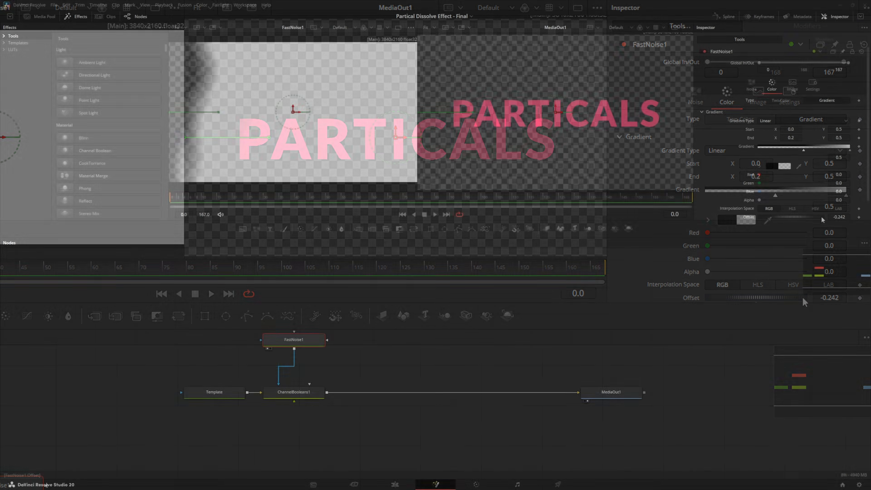
{"action": "left_click_drag", "start_coordinate": [815, 215], "coordinate": [771, 207]}
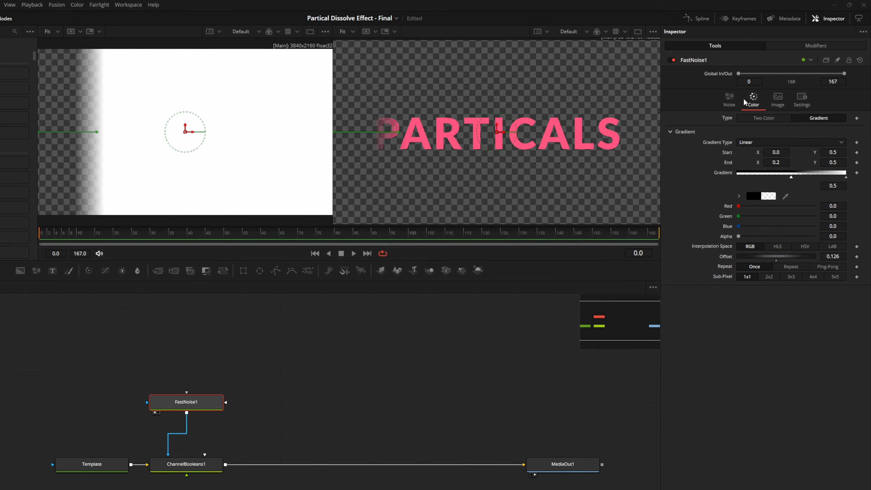
Set the Detail of the FastNoise1 noise to 10
{"action": "left_click", "coordinate": [725, 103]}
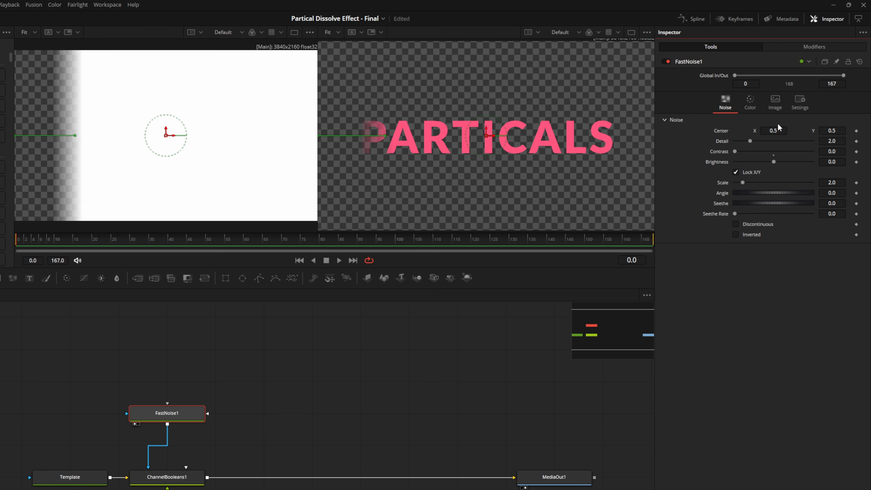
{"action": "left_click", "coordinate": [837, 141]}
{"action": "type", "text": "10"}
Try a Contrast of 5.0 on the FastNoise1 noise
{"action": "left_click", "coordinate": [838, 151]}
{"action": "left_click", "coordinate": [736, 152]}
{"action": "left_click_drag", "start_coordinate": [736, 151], "coordinate": [818, 152]}
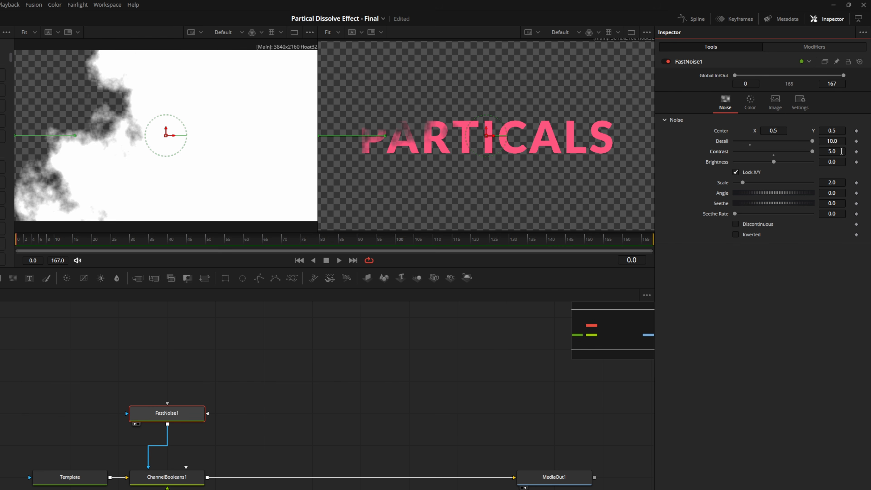
Set the FastNoise1 noise Contrast to 0.75 and its Scale to 5
{"action": "left_click", "coordinate": [841, 151]}
{"action": "key", "text": "BackSpace"}
{"action": "key", "text": "Tab"}
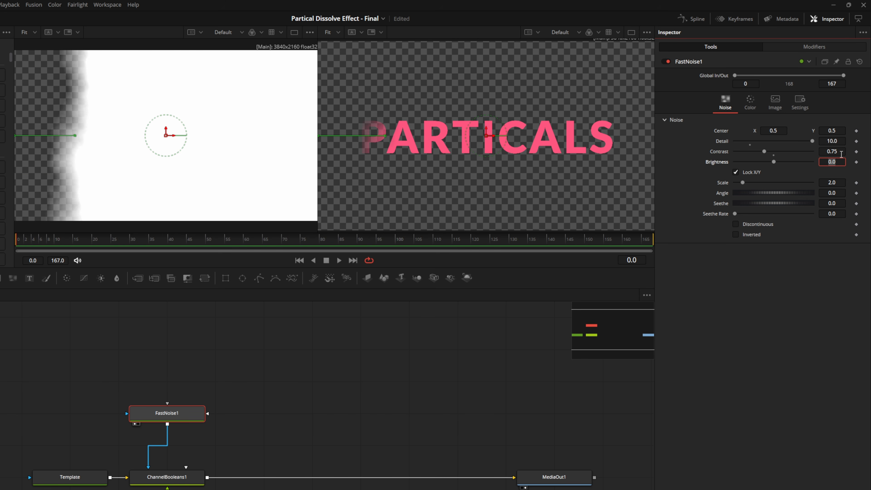
{"action": "left_click", "coordinate": [841, 182]}
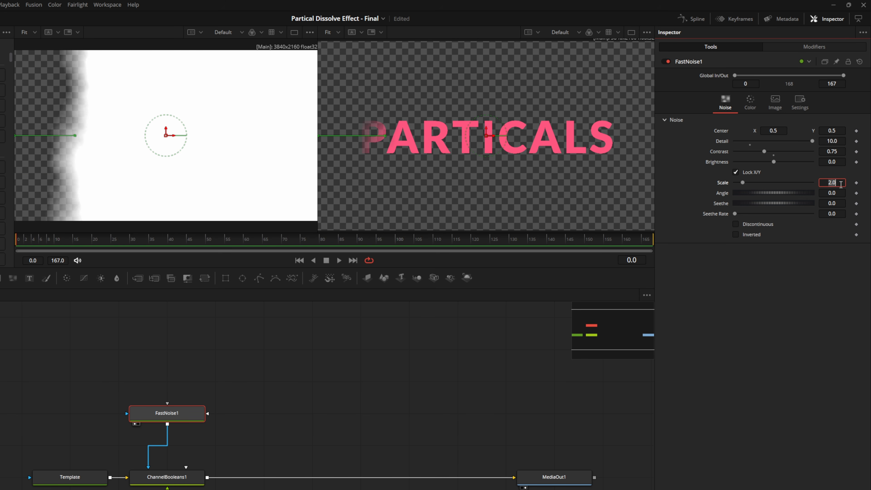
{"action": "type", "text": "5"}
{"action": "key", "text": "Tab"}
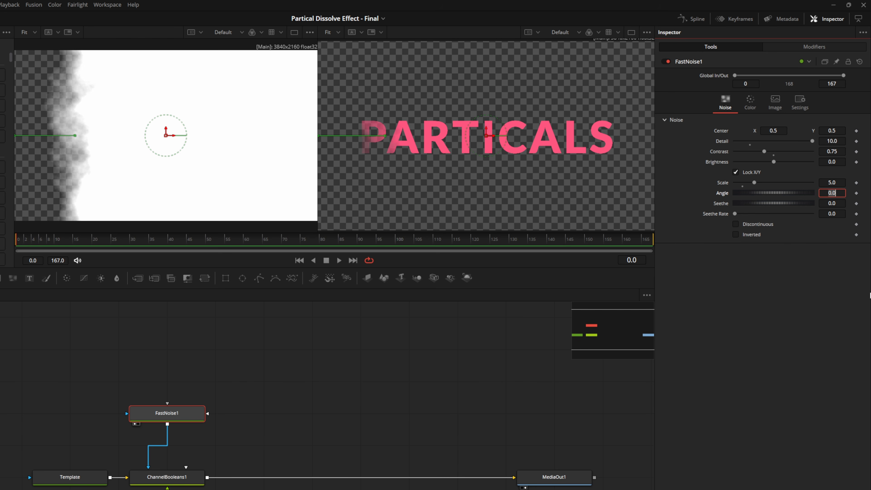
Keyframe the FastNoise1 gradient Offset at frame 0 with a value of -0.45 so the whole title shows
{"action": "left_click", "coordinate": [751, 105]}
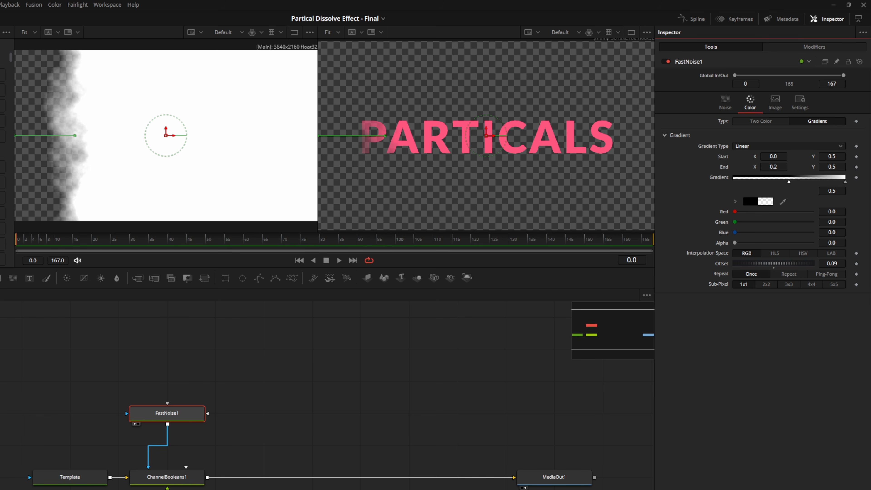
{"action": "left_click", "coordinate": [856, 263]}
{"action": "left_click_drag", "start_coordinate": [791, 263], "coordinate": [748, 275]}
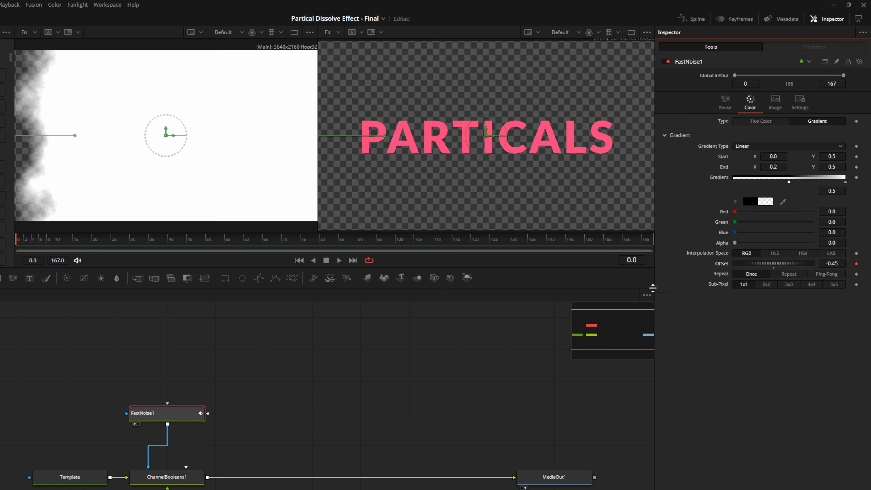
Near the end of the composition, raise the keyframed gradient Offset until the title is completely dissolved
{"action": "left_click_drag", "start_coordinate": [476, 241], "coordinate": [652, 244]}
{"action": "left_click_drag", "start_coordinate": [745, 262], "coordinate": [822, 258]}
{"action": "left_click_drag", "start_coordinate": [762, 264], "coordinate": [790, 264]}
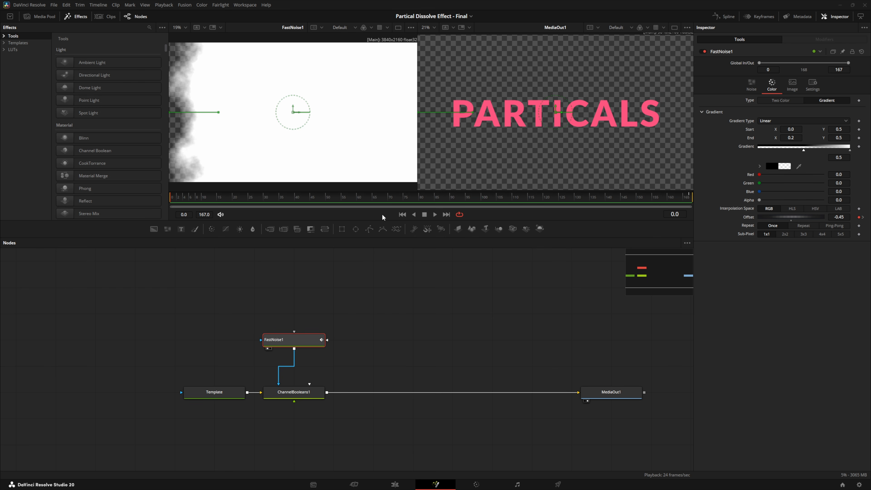
Play back the dissolve animation and review the Proxy Handling, Timeline Playback Resolution and Render Cache options
{"action": "left_click", "coordinate": [434, 214]}
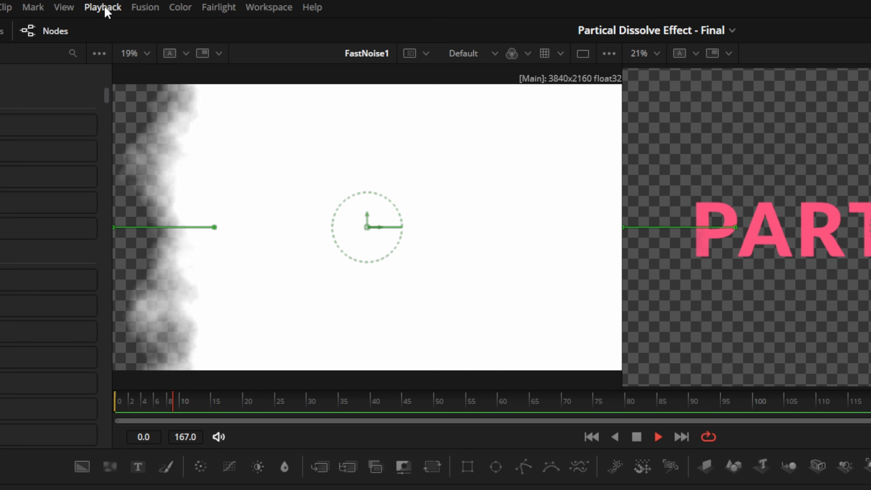
{"action": "left_click", "coordinate": [104, 7]}
{"action": "mouse_move", "coordinate": [109, 38]}
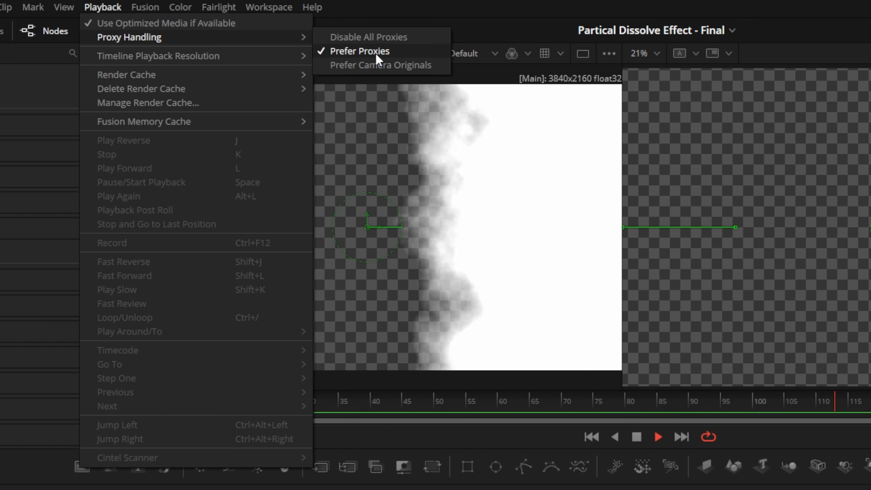
{"action": "mouse_move", "coordinate": [132, 58]}
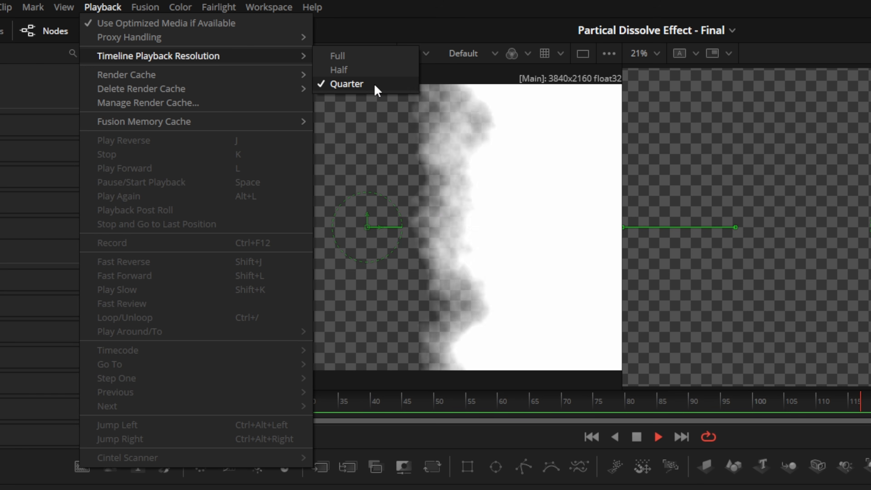
{"action": "mouse_move", "coordinate": [211, 77]}
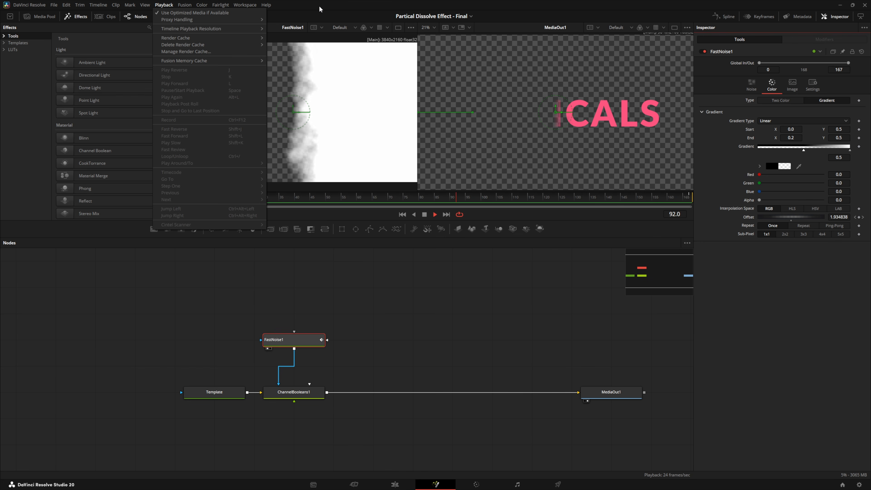
{"action": "left_click", "coordinate": [422, 11]}
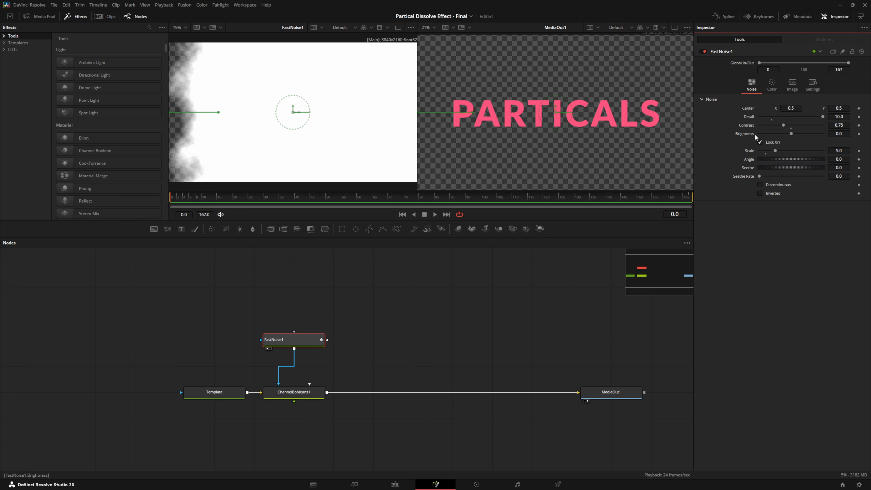
Preview the dissolve in playback at noise Contrast values such as 3.28, 0.0 and 4.23, and return the Contrast to 0.75
{"action": "key", "text": "space"}
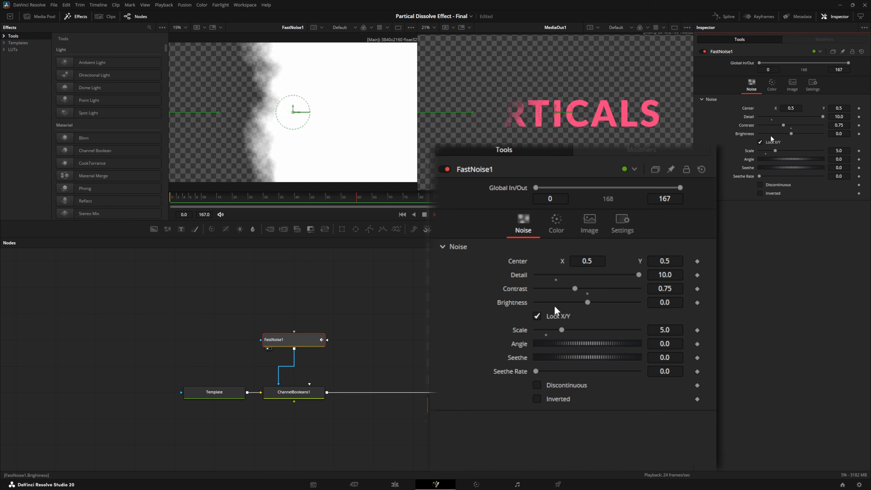
{"action": "left_click_drag", "start_coordinate": [784, 126], "coordinate": [811, 128]}
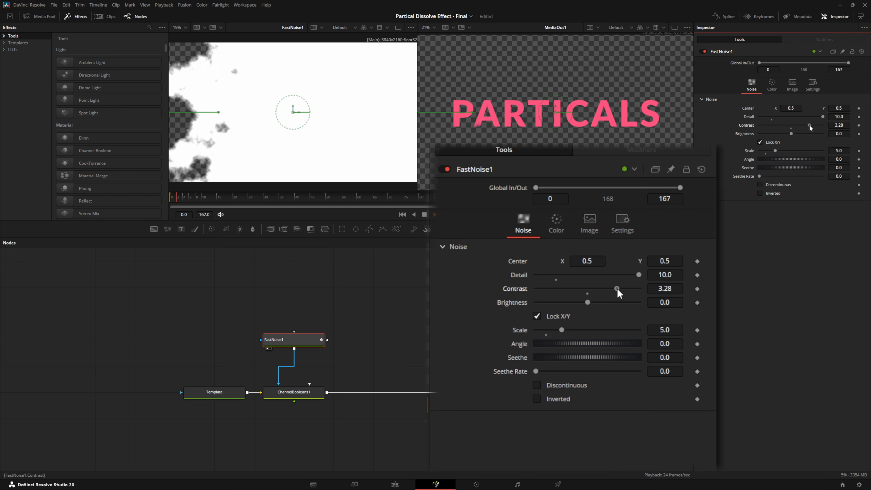
{"action": "left_click_drag", "start_coordinate": [810, 127], "coordinate": [751, 128]}
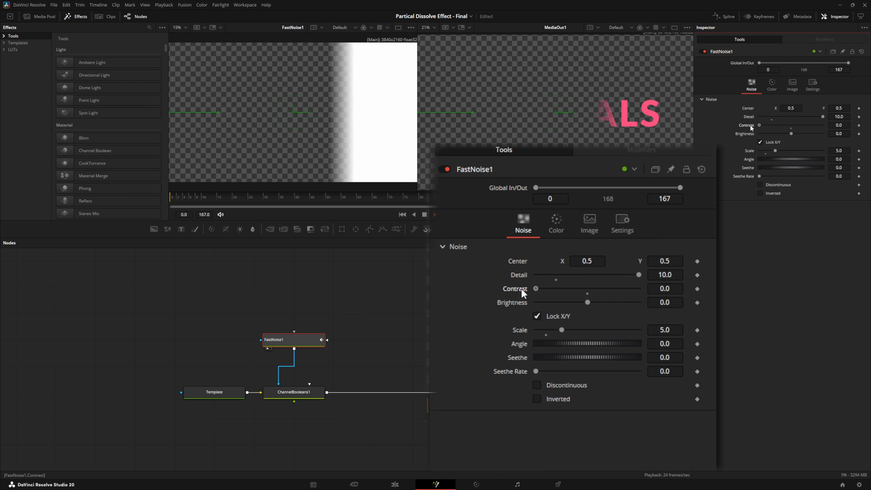
{"action": "left_click_drag", "start_coordinate": [751, 128], "coordinate": [817, 128]}
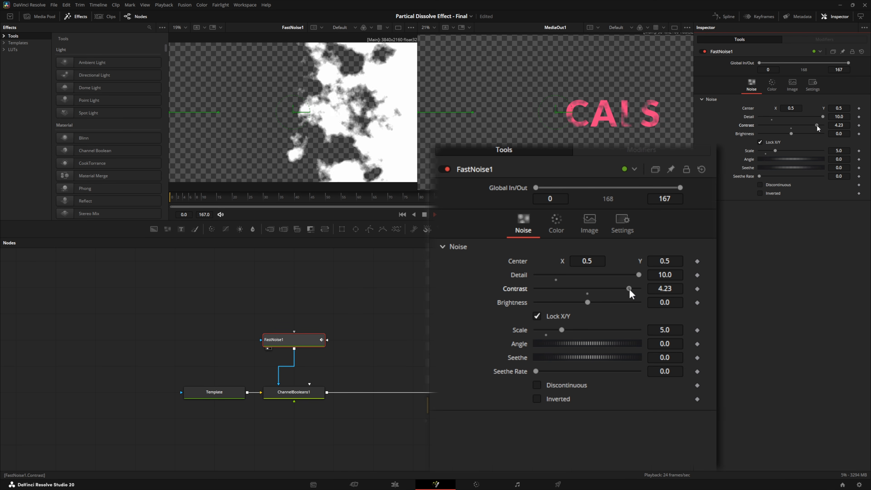
{"action": "left_click_drag", "start_coordinate": [818, 127], "coordinate": [790, 128]}
{"action": "left_click", "coordinate": [834, 126]}
{"action": "type", "text": ".75"}
{"action": "key", "text": "Tab"}
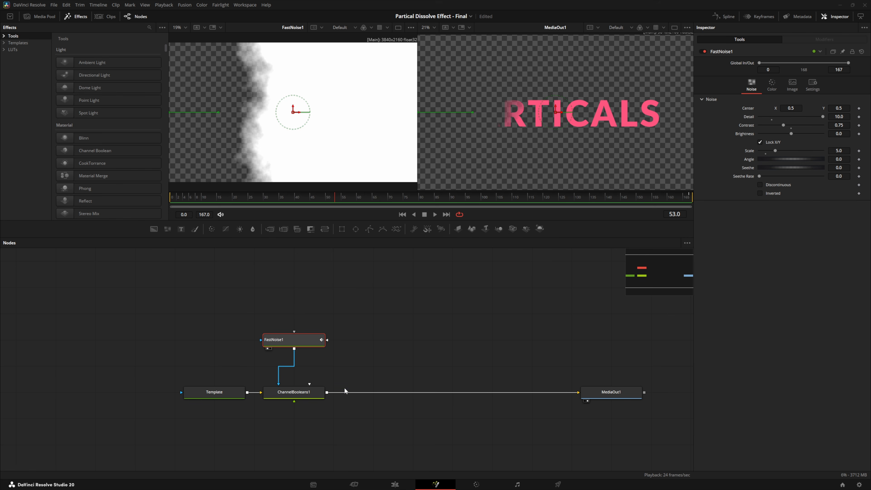
Lower the mask High range of ChannelBooleans1 to 0.5 and play back the sharper dissolve
{"action": "left_click", "coordinate": [291, 394]}
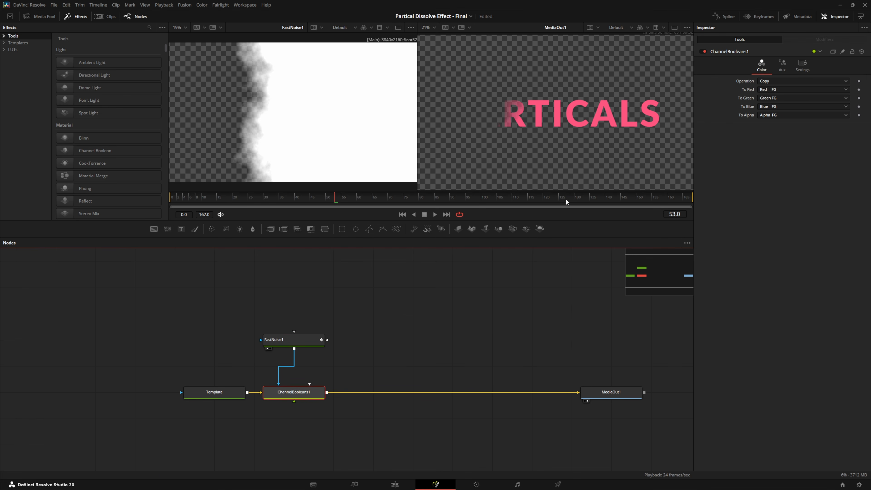
{"action": "left_click", "coordinate": [804, 67]}
{"action": "right_click", "coordinate": [804, 65]}
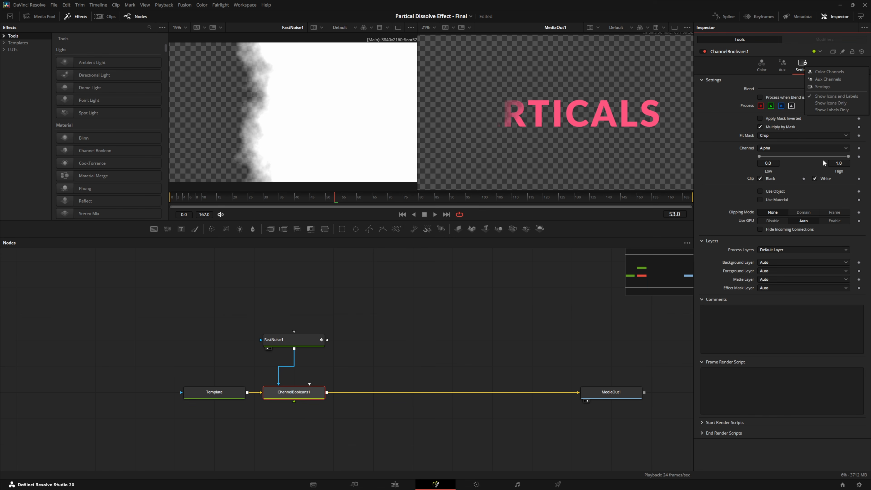
{"action": "left_click", "coordinate": [793, 170]}
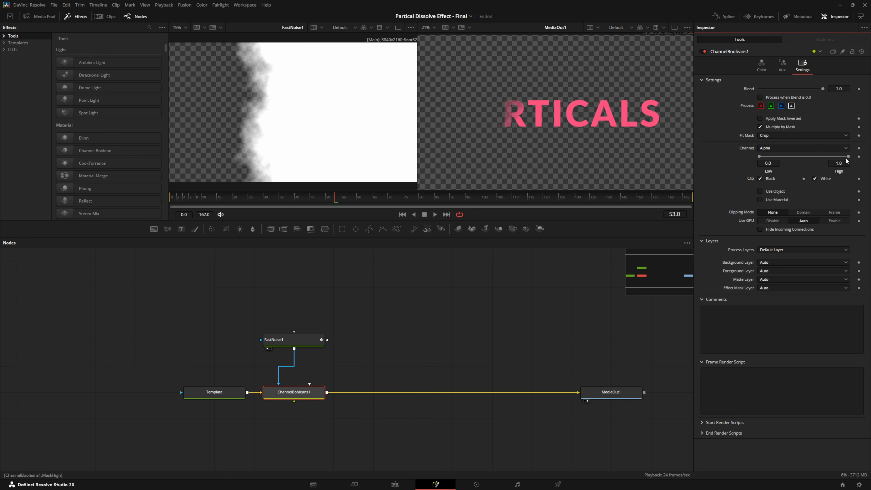
{"action": "left_click_drag", "start_coordinate": [848, 157], "coordinate": [811, 158]}
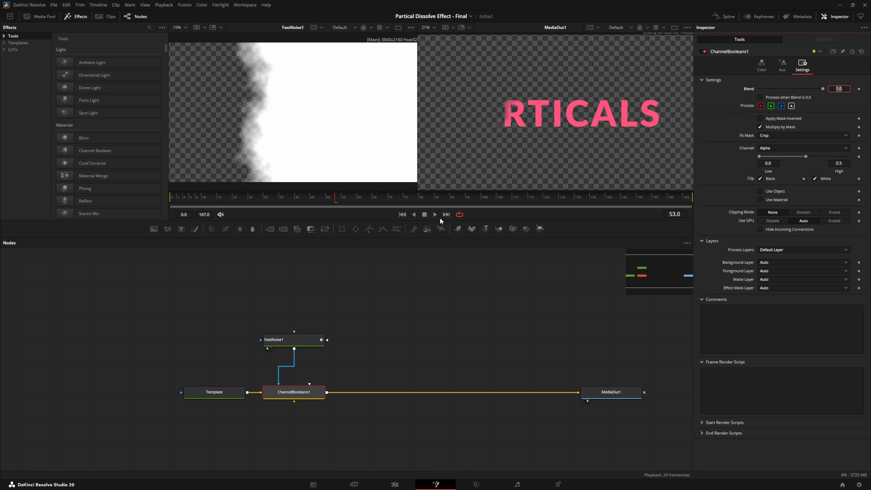
{"action": "left_click", "coordinate": [435, 215]}
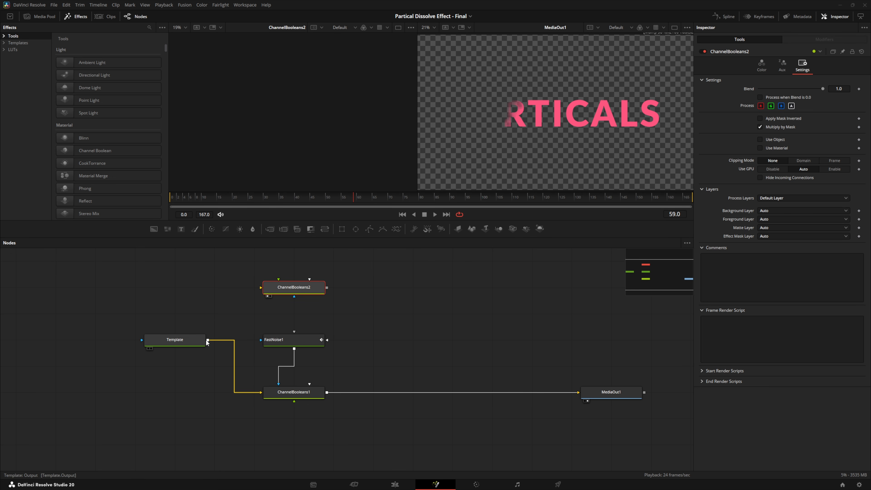
Connect the Template output to the background input of ChannelBooleans2 and keep Multiply by Mask enabled for that node
{"action": "left_click_drag", "start_coordinate": [208, 341], "coordinate": [268, 290]}
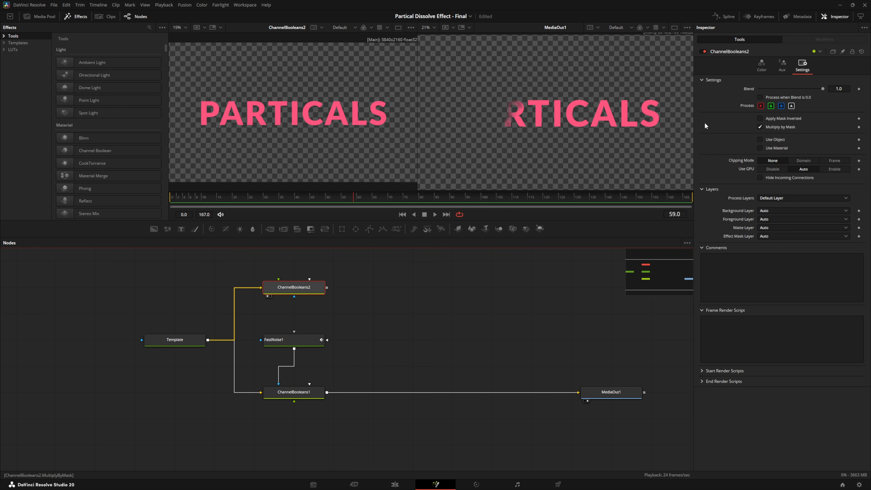
{"action": "left_click", "coordinate": [803, 64]}
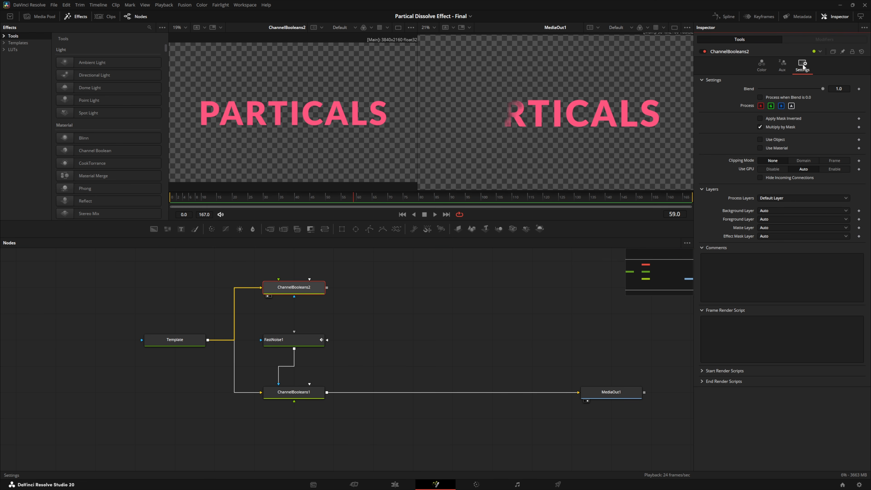
{"action": "left_click", "coordinate": [761, 126]}
{"action": "left_click", "coordinate": [762, 126]}
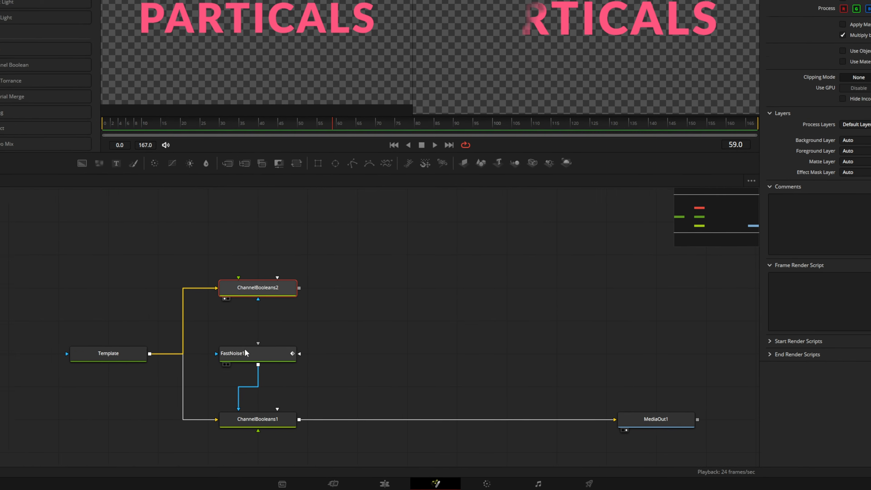
Copy FastNoise1 and paste it into the node graph as an instance
{"action": "right_click", "coordinate": [232, 331]}
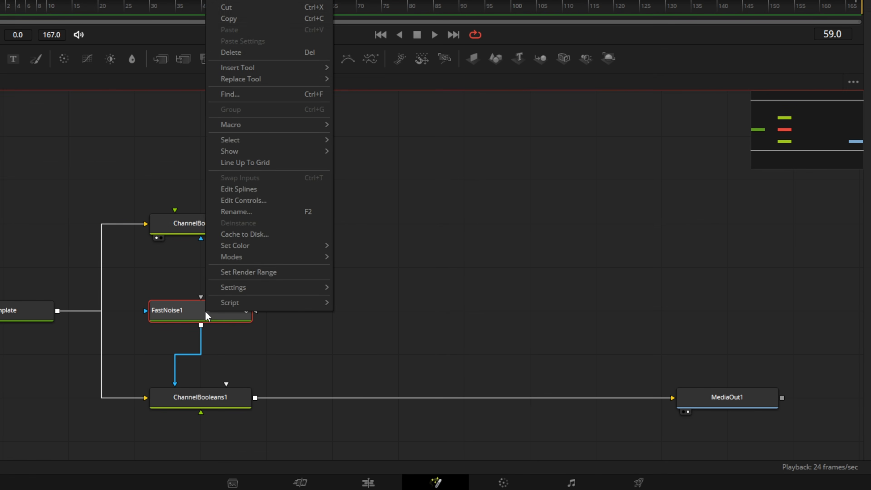
{"action": "left_click", "coordinate": [230, 21]}
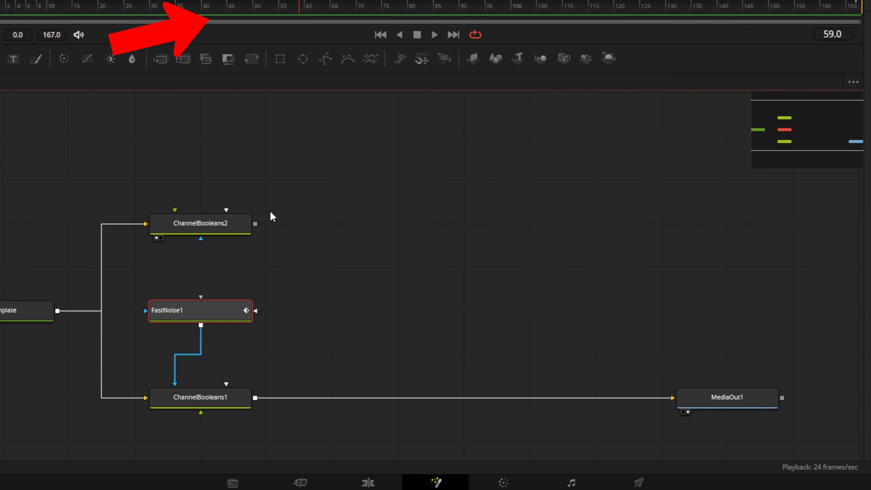
{"action": "right_click", "coordinate": [274, 258]}
{"action": "left_click", "coordinate": [311, 450]}
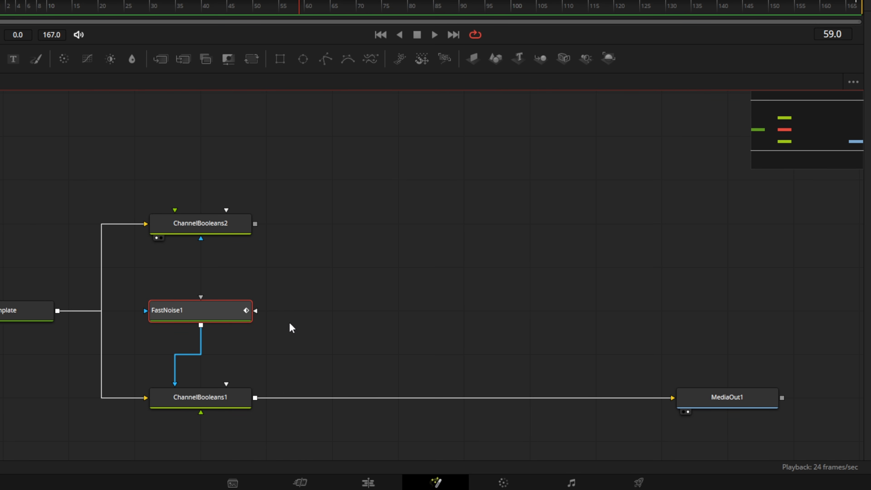
{"action": "right_click", "coordinate": [286, 275]}
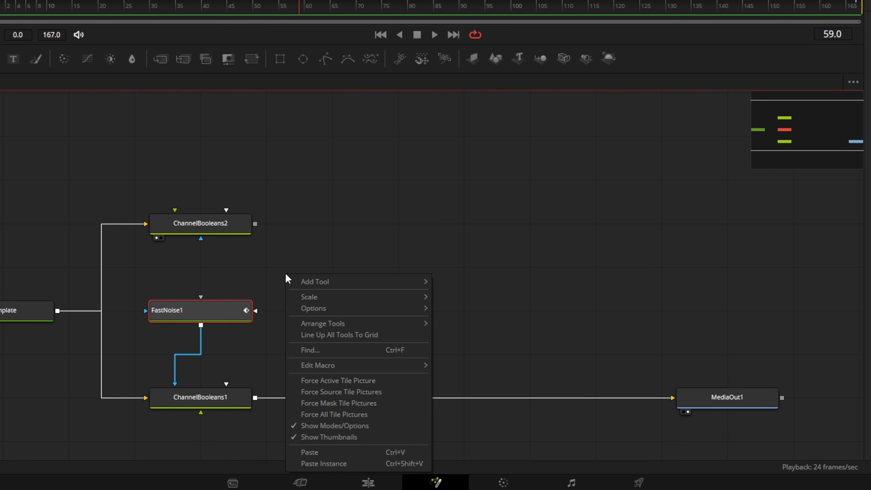
{"action": "left_click", "coordinate": [327, 462]}
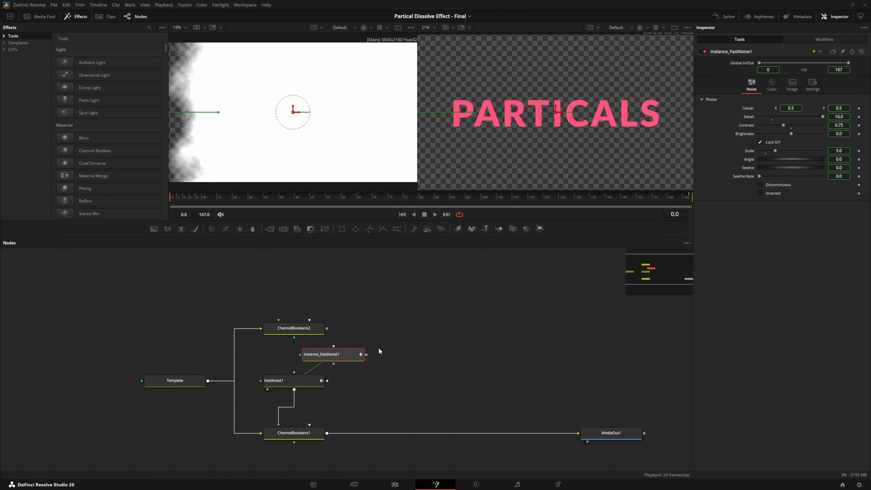
Connect Instance_FastNoise1 to the effect mask of ChannelBooleans2 and show the instance in the first viewer
{"action": "left_click_drag", "start_coordinate": [366, 355], "coordinate": [295, 338]}
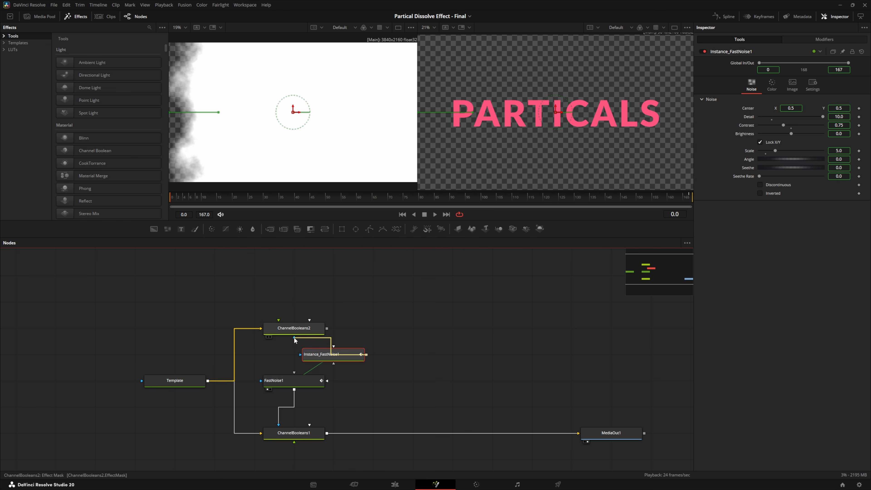
{"action": "left_click_drag", "start_coordinate": [293, 337], "coordinate": [293, 337]}
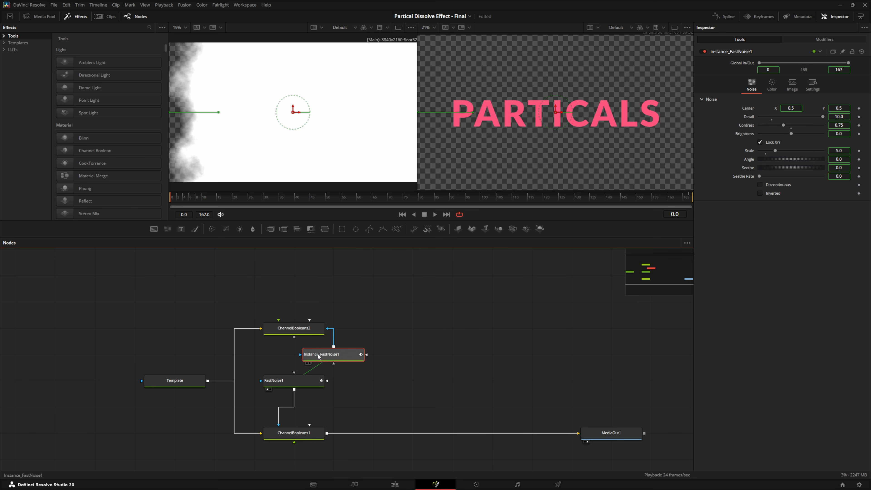
{"action": "key", "text": "1"}
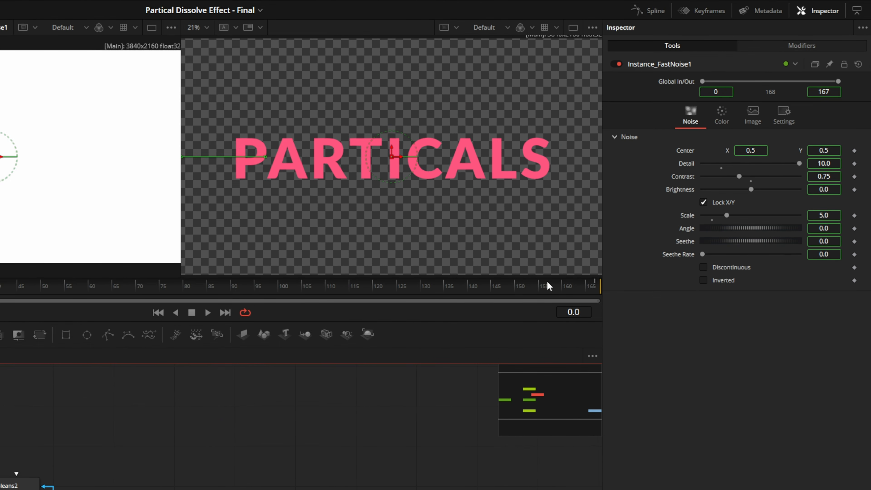
Deinstance the gradient Offset of Instance_FastNoise1 and reset it to its default
{"action": "left_click", "coordinate": [722, 115]}
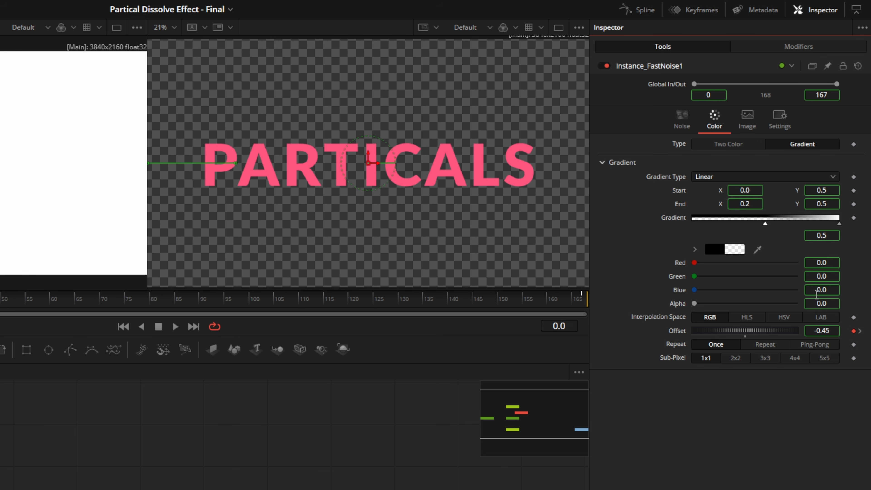
{"action": "right_click", "coordinate": [676, 331]}
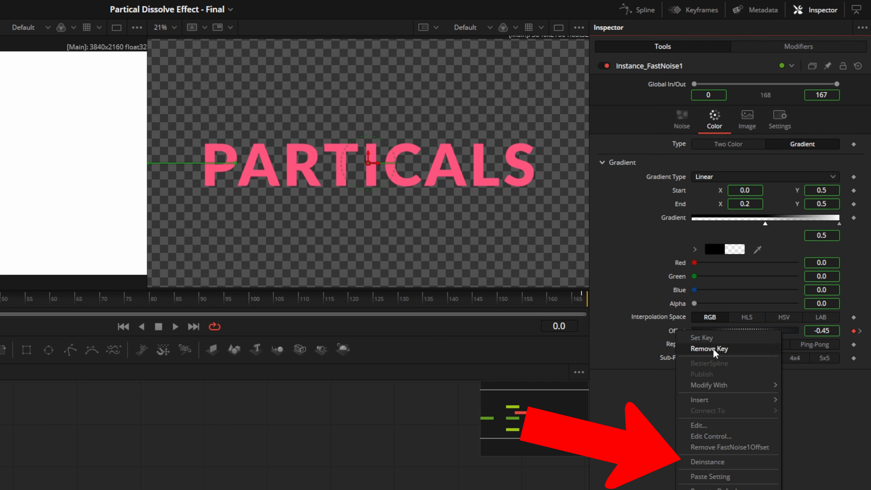
{"action": "left_click", "coordinate": [709, 462]}
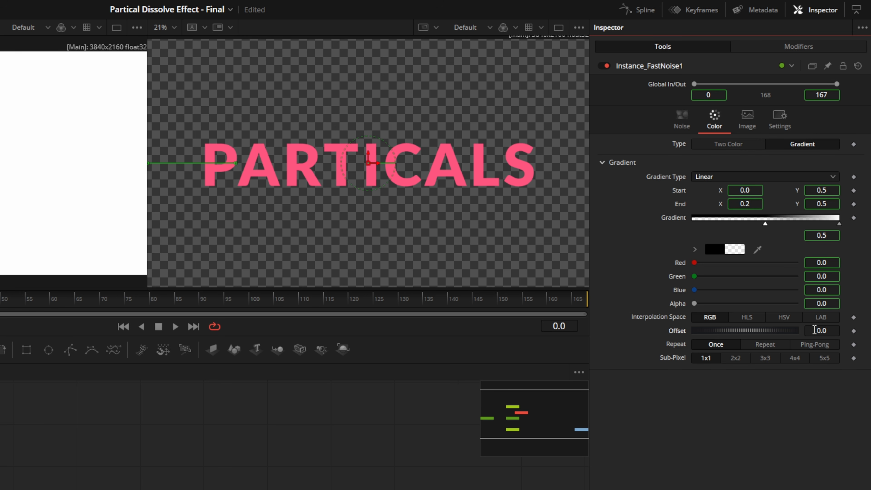
{"action": "right_click", "coordinate": [678, 335]}
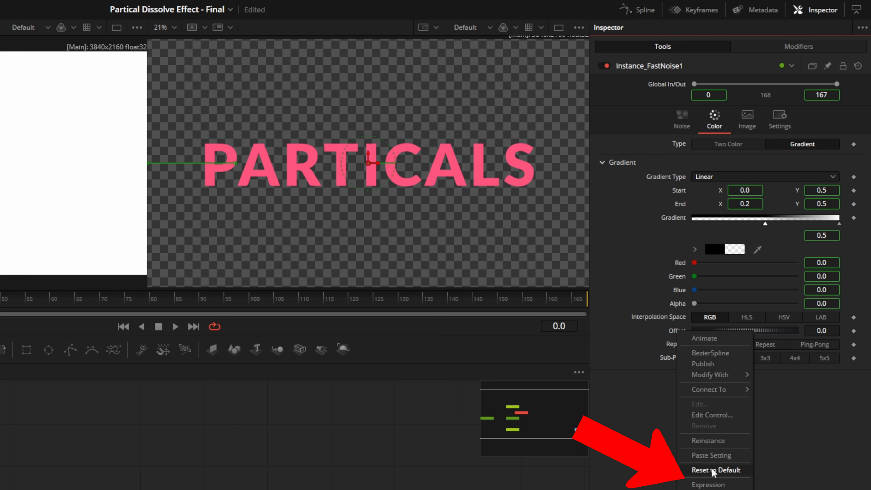
{"action": "left_click", "coordinate": [770, 470]}
Drive the Offset of Instance_FastNoise1 with the expression FastNoise1.Offset-0.5,0
{"action": "double_click", "coordinate": [825, 331]}
{"action": "type", "text": "="}
{"action": "key", "text": "Return"}
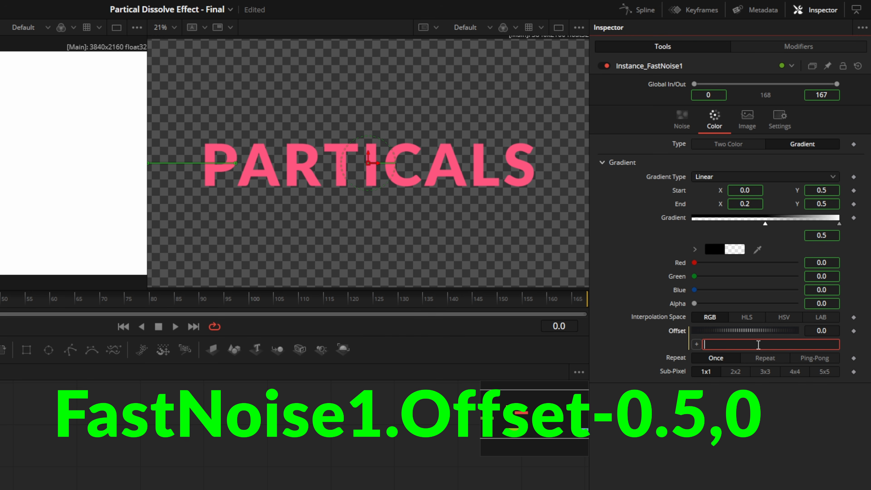
{"action": "type", "text": "FastNoise1.Offset-0.5,0"}
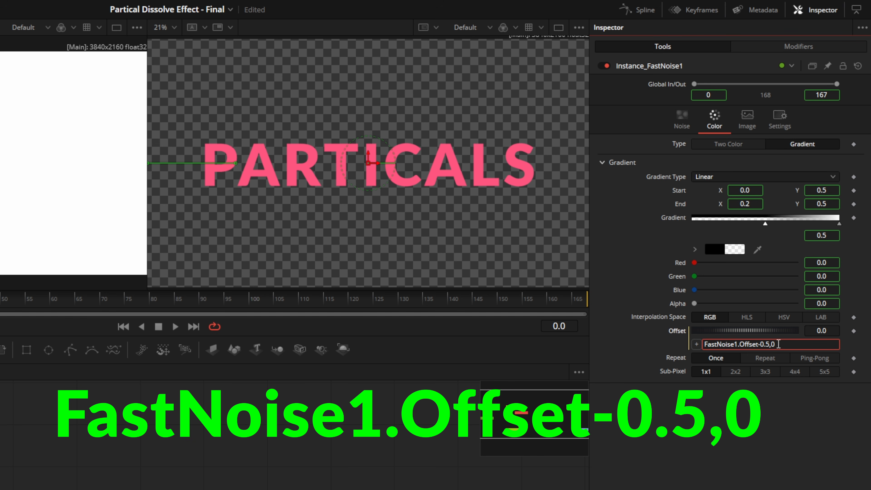
{"action": "key", "text": "Tab"}
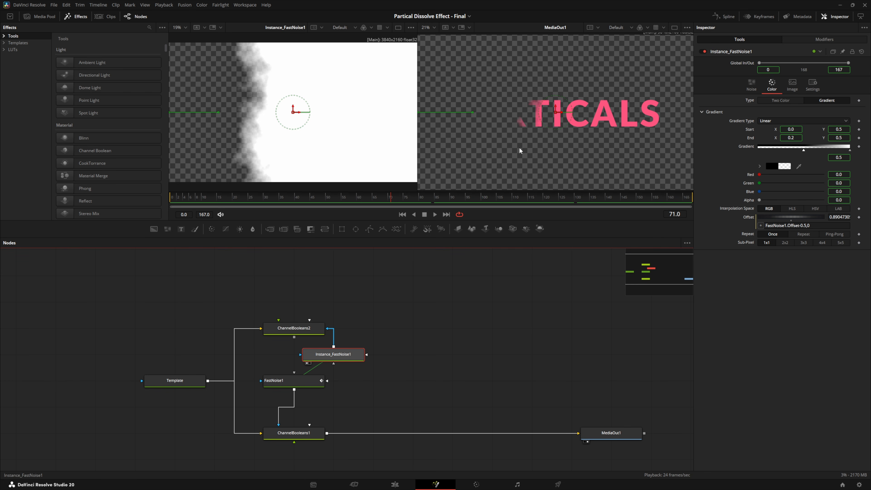
Show Instance_FastNoise1 in the second viewer and scrub the timeline to check its offset animation
{"action": "key", "text": "2"}
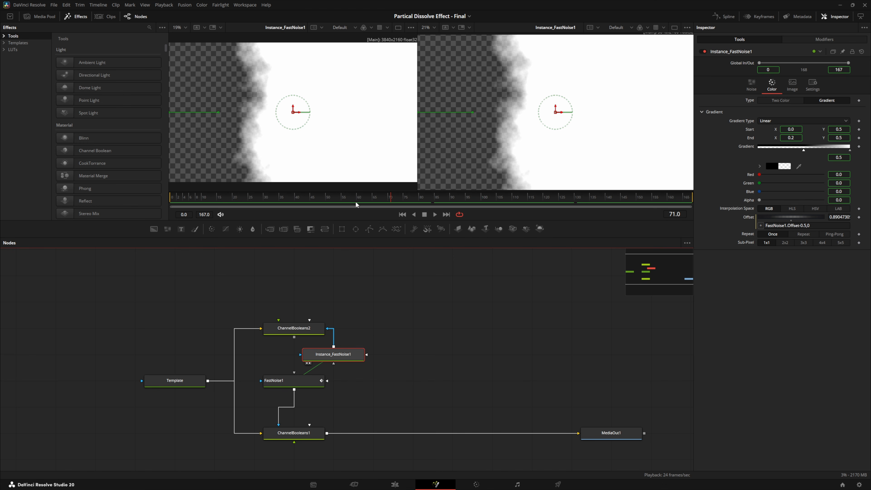
{"action": "left_click_drag", "start_coordinate": [391, 200], "coordinate": [560, 205]}
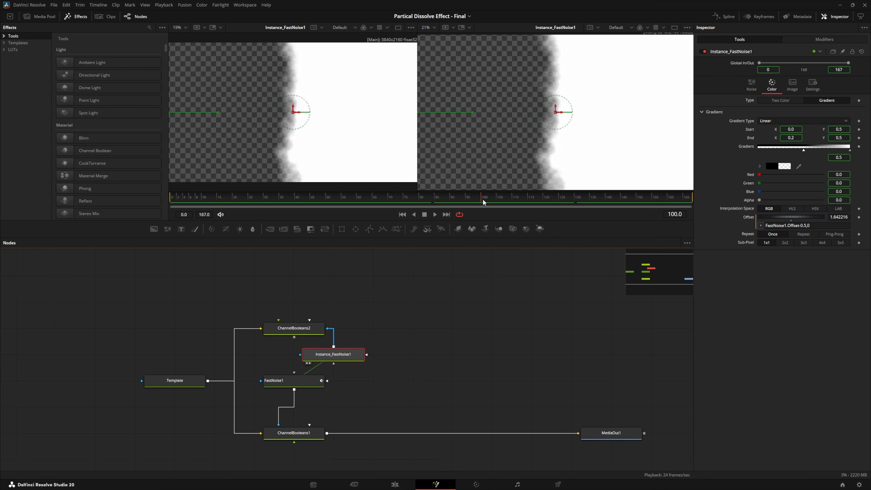
{"action": "left_click_drag", "start_coordinate": [584, 201], "coordinate": [499, 202]}
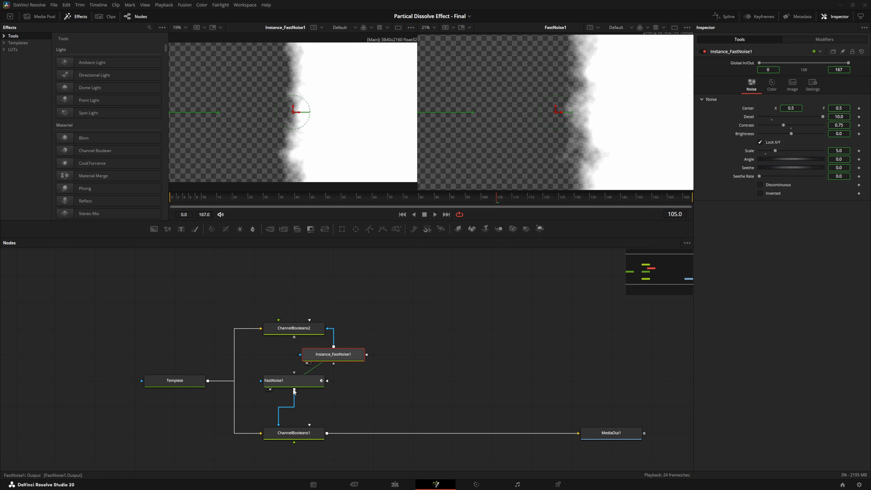
Connect FastNoise1 to the effect mask of Instance_FastNoise1 and enable Apply Mask Inverted on the instance
{"action": "left_click_drag", "start_coordinate": [294, 390], "coordinate": [335, 363]}
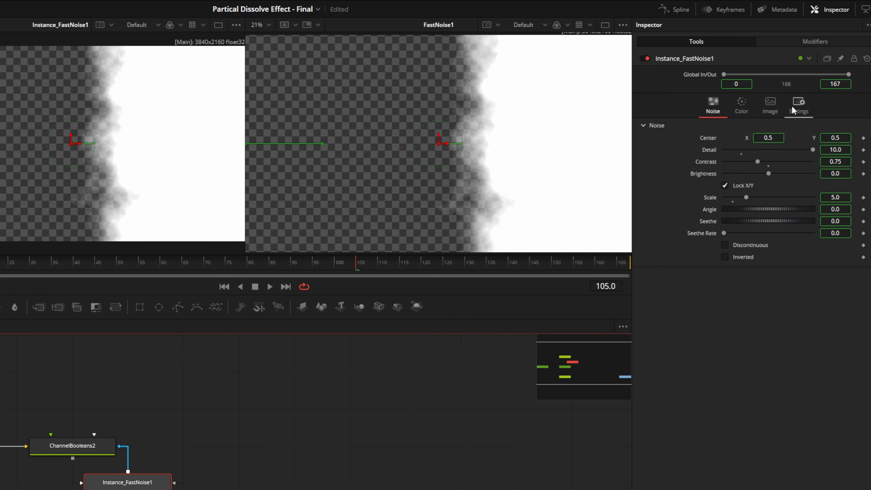
{"action": "left_click", "coordinate": [800, 106]}
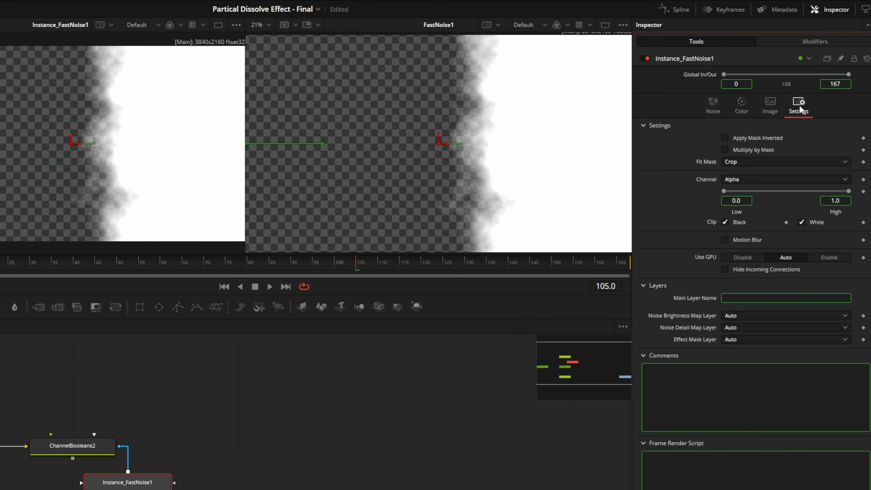
{"action": "left_click", "coordinate": [726, 138]}
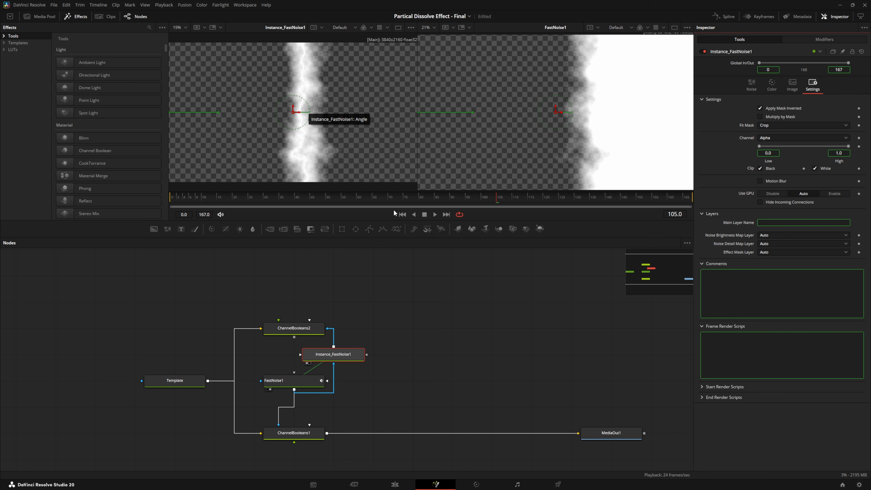
Enable Multiply by Mask on ChannelBooleans2 and scrub the timeline from the start to check the masked title
{"action": "left_click", "coordinate": [402, 215]}
{"action": "left_click", "coordinate": [288, 330]}
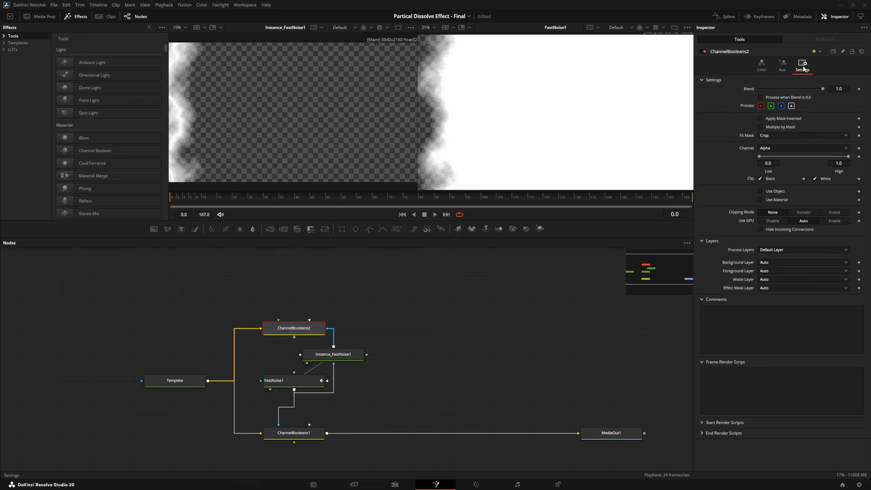
{"action": "left_click", "coordinate": [762, 127]}
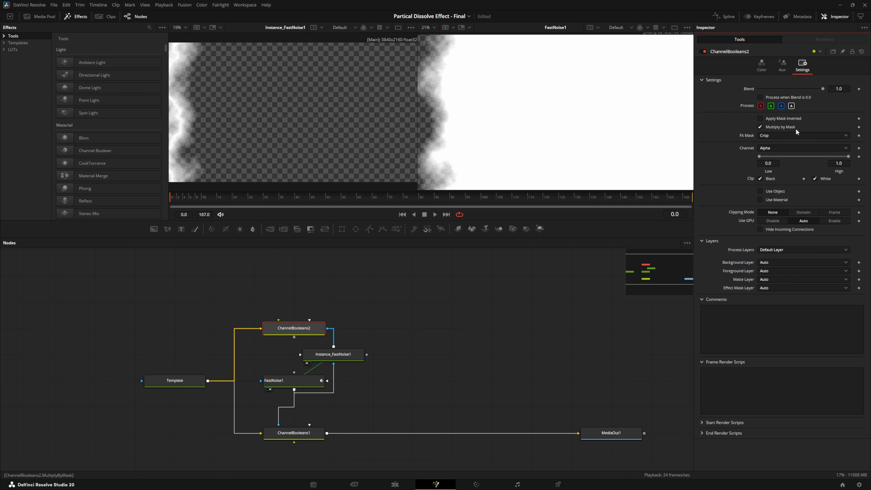
{"action": "left_click_drag", "start_coordinate": [171, 197], "coordinate": [504, 203]}
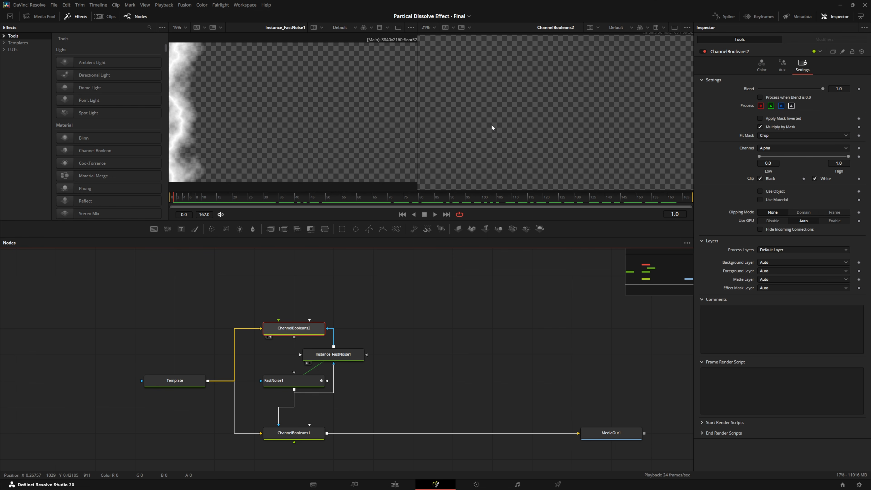
{"action": "left_click_drag", "start_coordinate": [175, 201], "coordinate": [336, 204]}
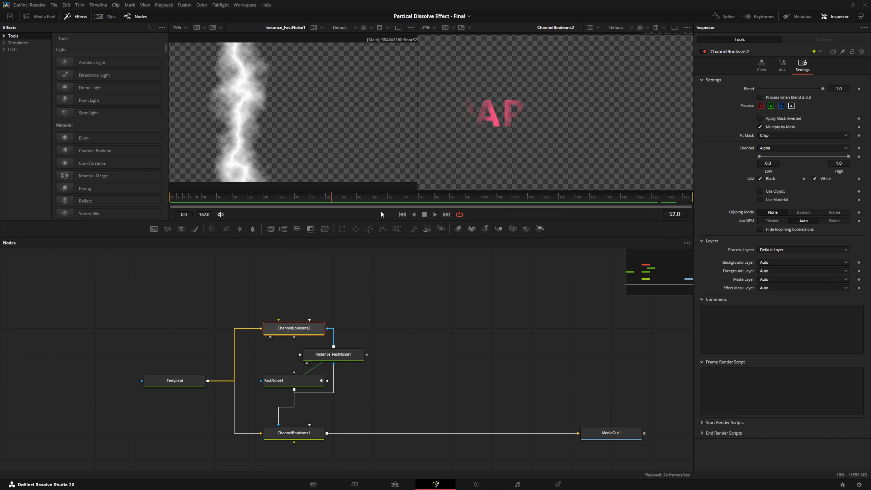
Add a pEmitter node connected to a pRender node beside ChannelBooleans2 and select the emitter to show its controls
{"action": "left_click_drag", "start_coordinate": [414, 230], "coordinate": [404, 305]}
{"action": "left_click_drag", "start_coordinate": [477, 300], "coordinate": [459, 302]}
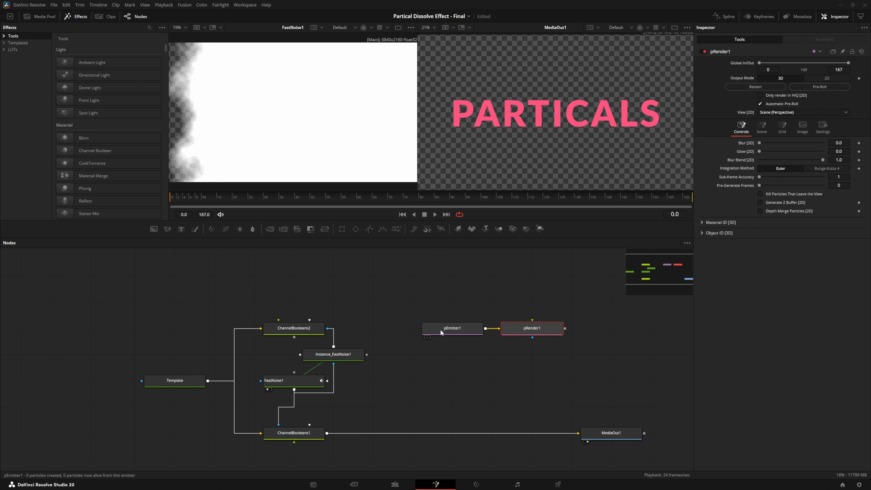
{"action": "left_click", "coordinate": [441, 329]}
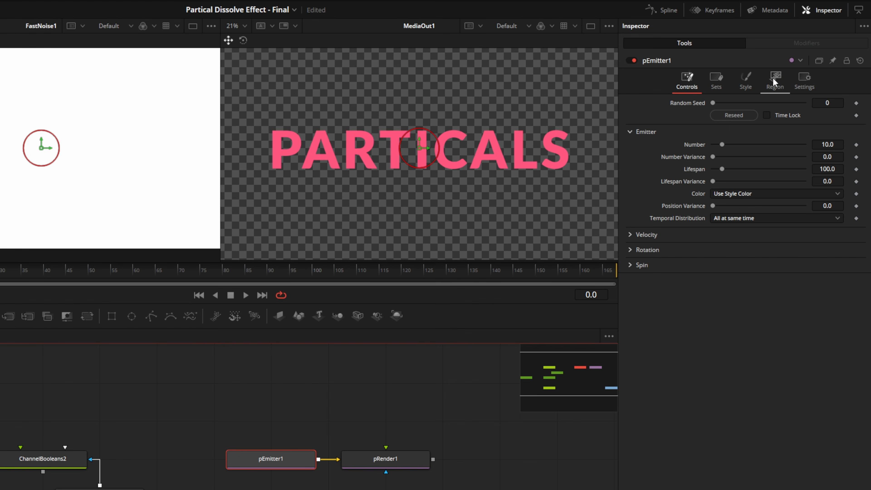
Set pEmitter1's region to Bitmap fed by ChannelBooleans2, and merge the pRender1 output over ChannelBooleans1 ahead of MediaOut1
{"action": "left_click", "coordinate": [774, 80]}
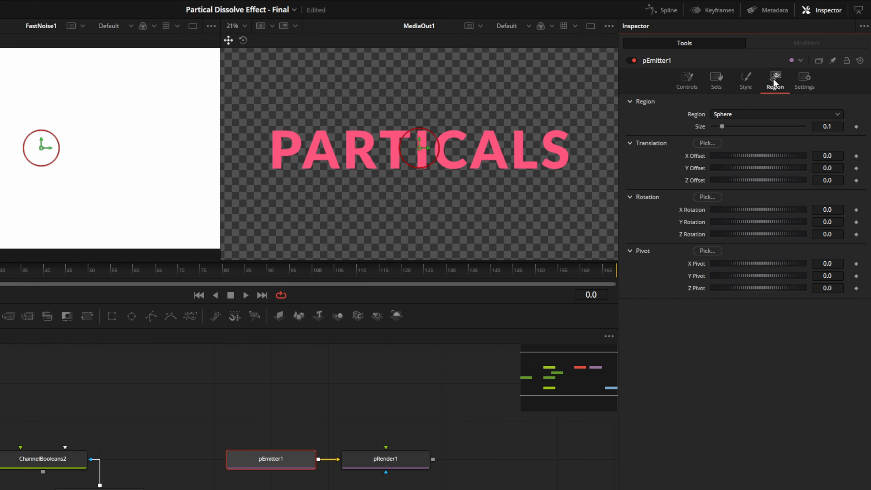
{"action": "left_click", "coordinate": [738, 114]}
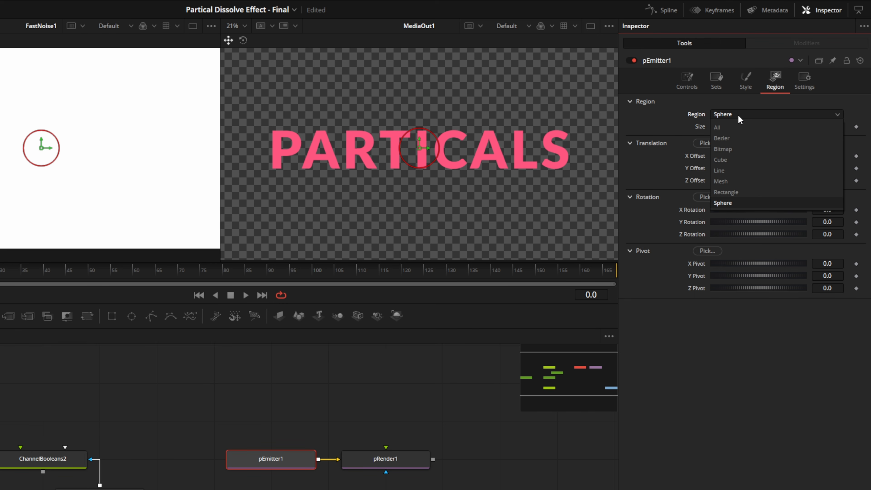
{"action": "left_click", "coordinate": [731, 149]}
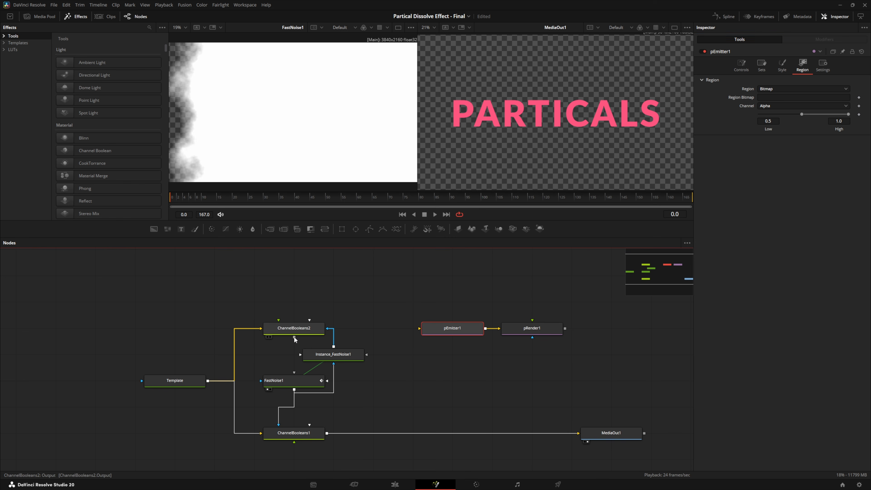
{"action": "left_click_drag", "start_coordinate": [294, 337], "coordinate": [429, 327]}
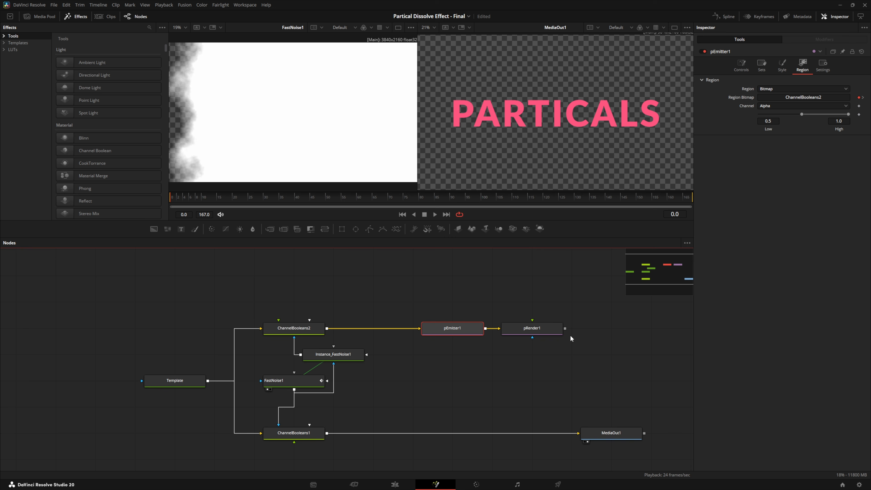
{"action": "left_click_drag", "start_coordinate": [565, 328], "coordinate": [329, 436]}
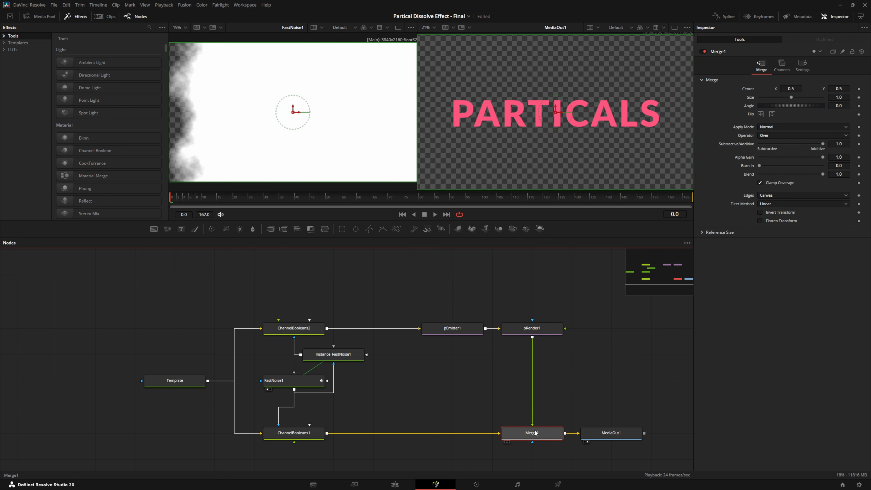
With pEmitter1 selected, scrub to frame 38 and turn off the checker underlay in the MediaOut1 viewer
{"action": "left_click", "coordinate": [463, 329]}
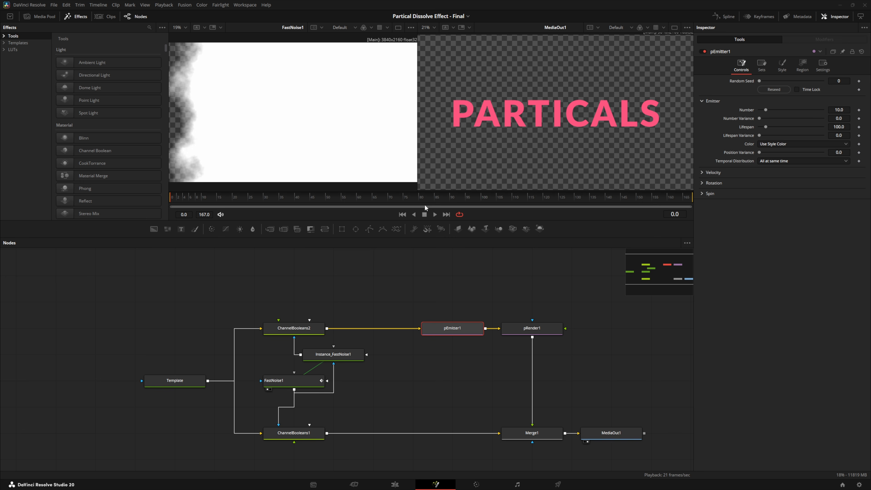
{"action": "left_click_drag", "start_coordinate": [187, 199], "coordinate": [289, 206]}
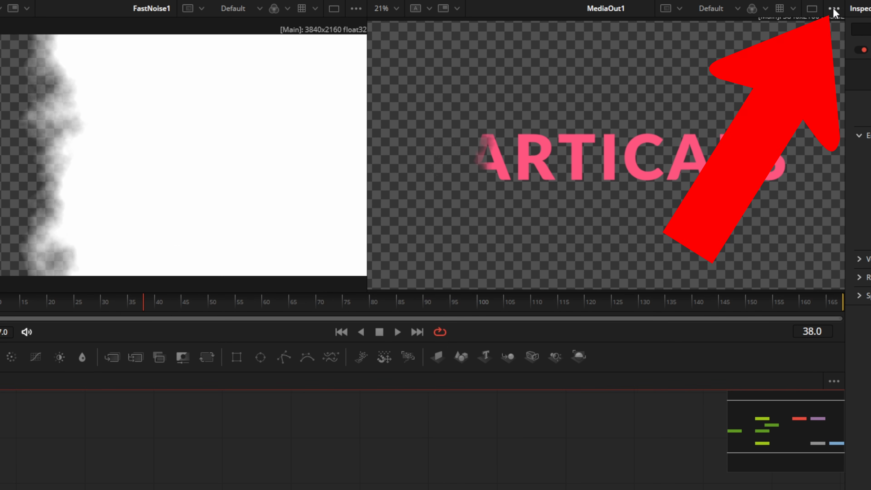
{"action": "left_click", "coordinate": [835, 9]}
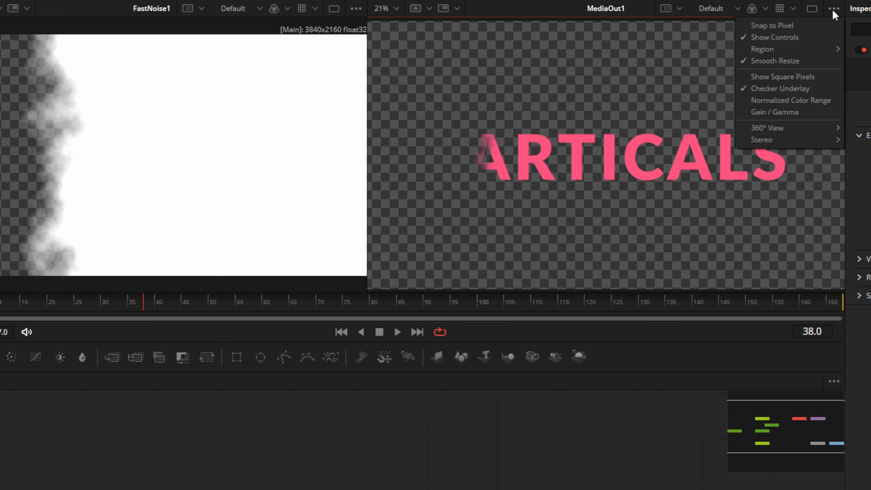
{"action": "left_click", "coordinate": [771, 89]}
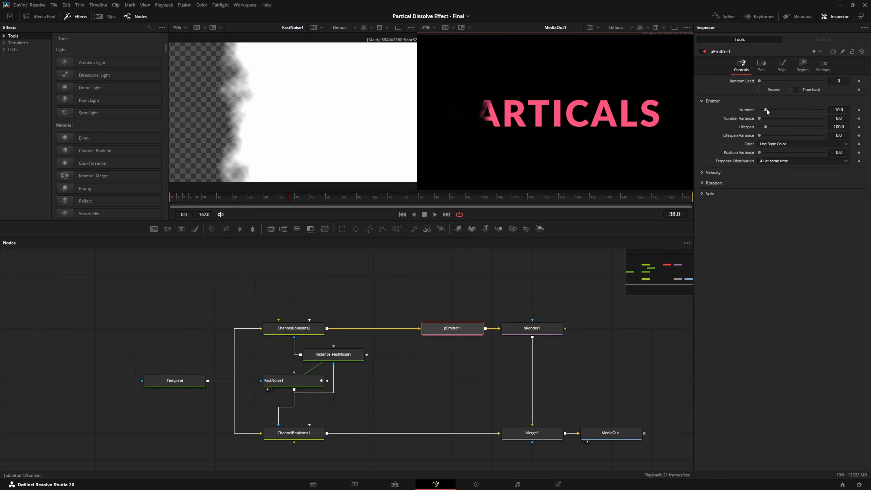
Raise pEmitter1's particle Number to 100 and play the animation to preview the emission
{"action": "left_click", "coordinate": [457, 330]}
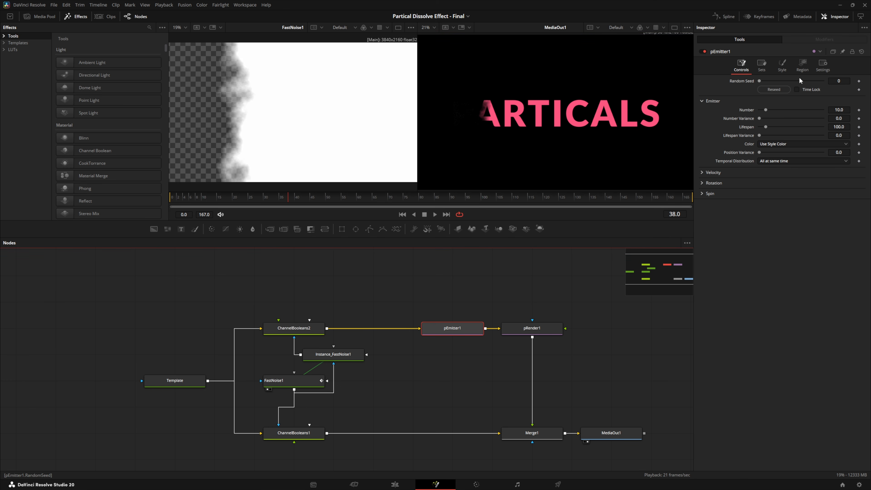
{"action": "left_click_drag", "start_coordinate": [766, 110], "coordinate": [770, 110]}
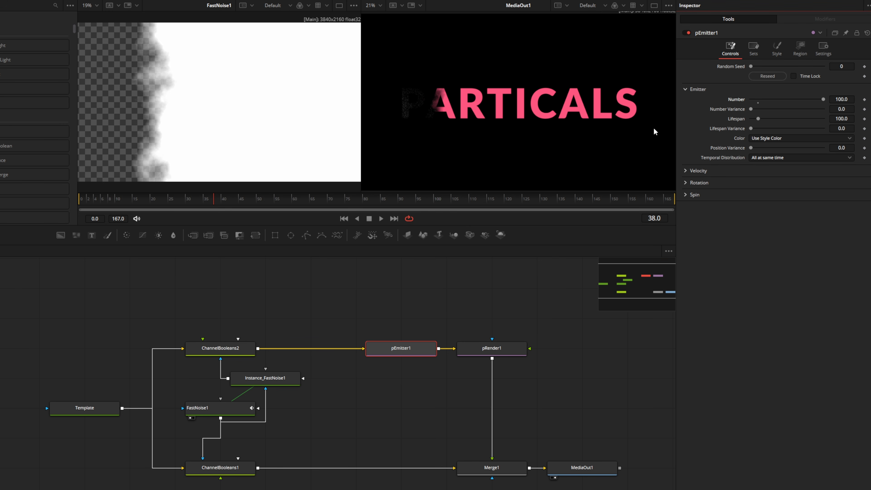
{"action": "key", "text": "space"}
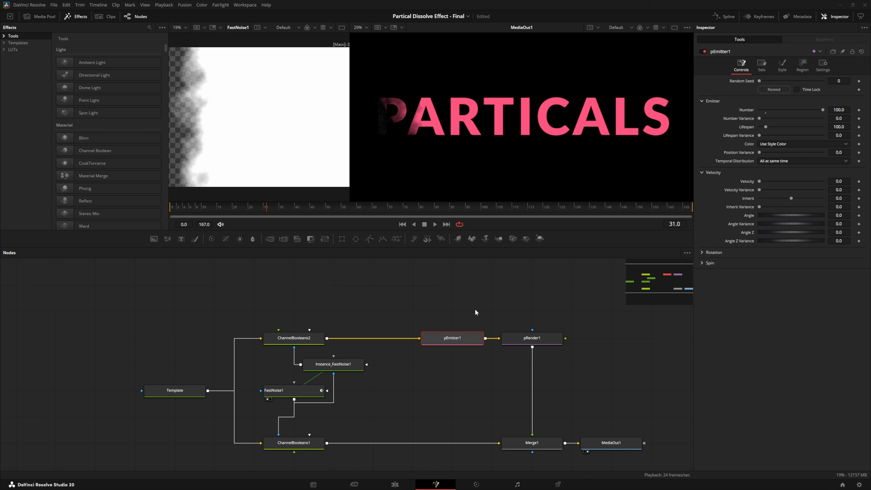
Set pEmitter1's Color to Use Color from Region and its particle Number to 1000
{"action": "left_click", "coordinate": [457, 337]}
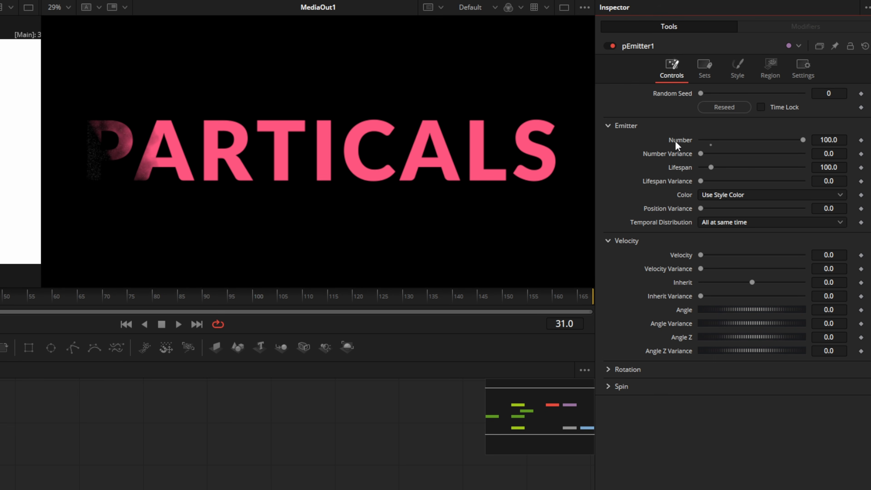
{"action": "left_click", "coordinate": [724, 196]}
{"action": "left_click", "coordinate": [724, 222]}
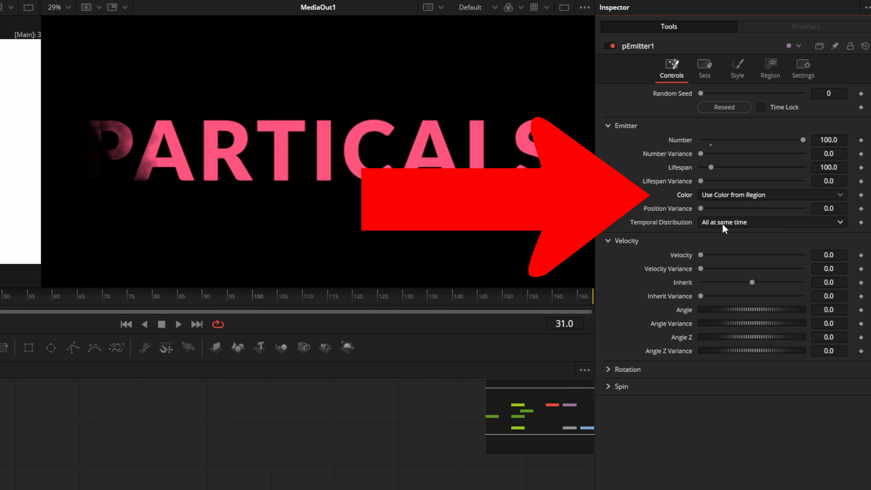
{"action": "left_click", "coordinate": [826, 141]}
{"action": "type", "text": "1000"}
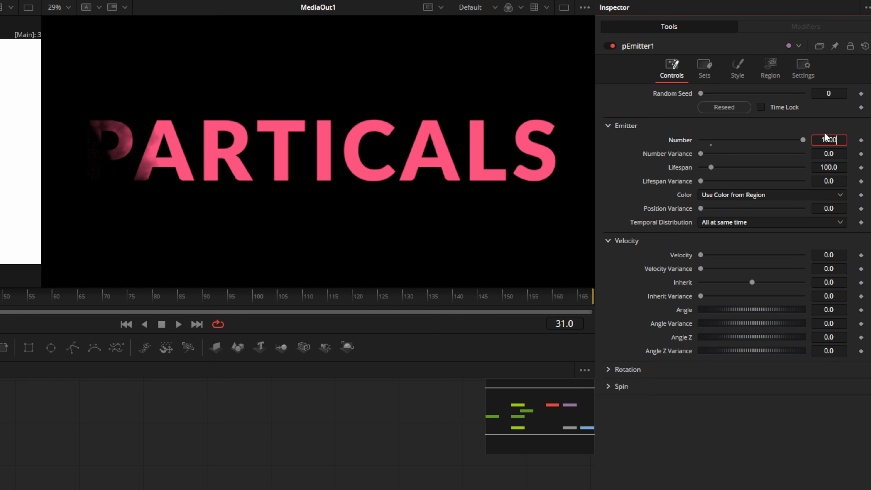
{"action": "key", "text": "Tab"}
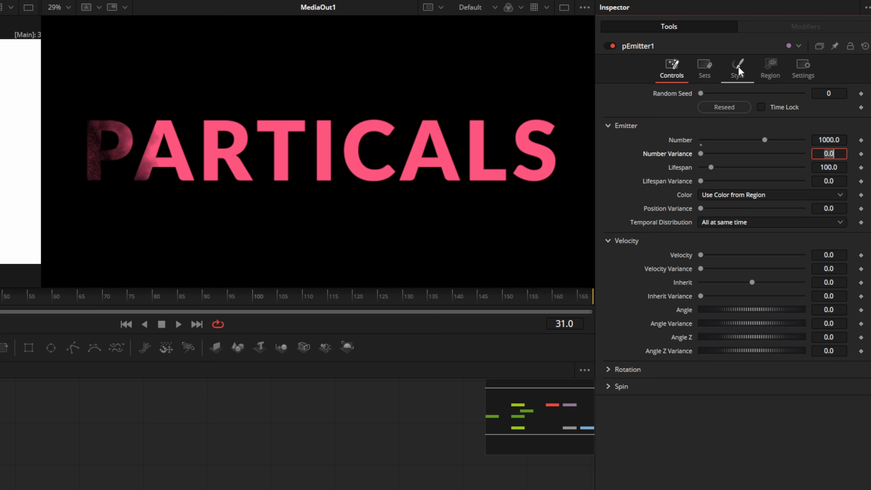
Set pEmitter1's particle style to Blob with a Size of 0.2 and a Size Variance of 0.1
{"action": "left_click", "coordinate": [738, 71]}
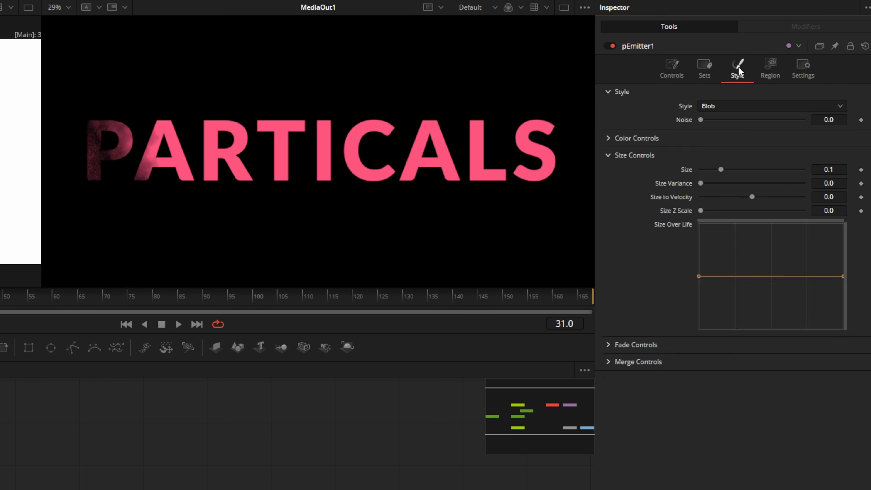
{"action": "left_click", "coordinate": [718, 107]}
{"action": "left_click", "coordinate": [717, 120]}
{"action": "left_click", "coordinate": [715, 109]}
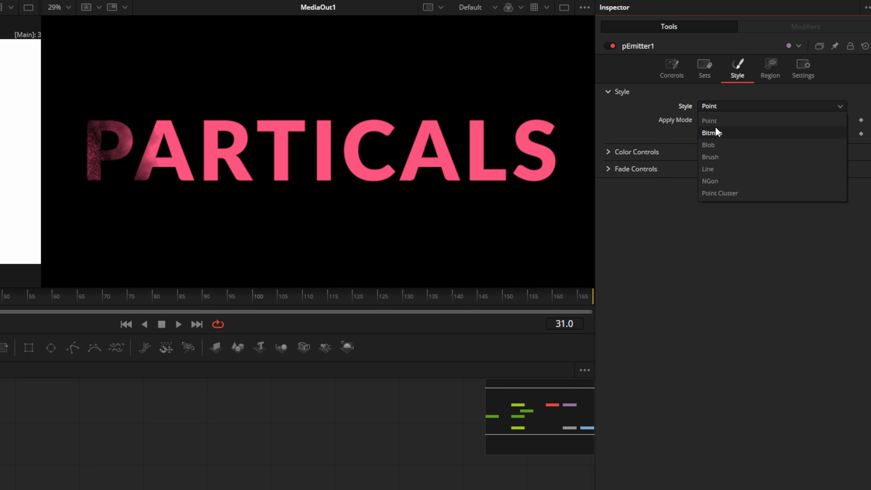
{"action": "left_click", "coordinate": [711, 146]}
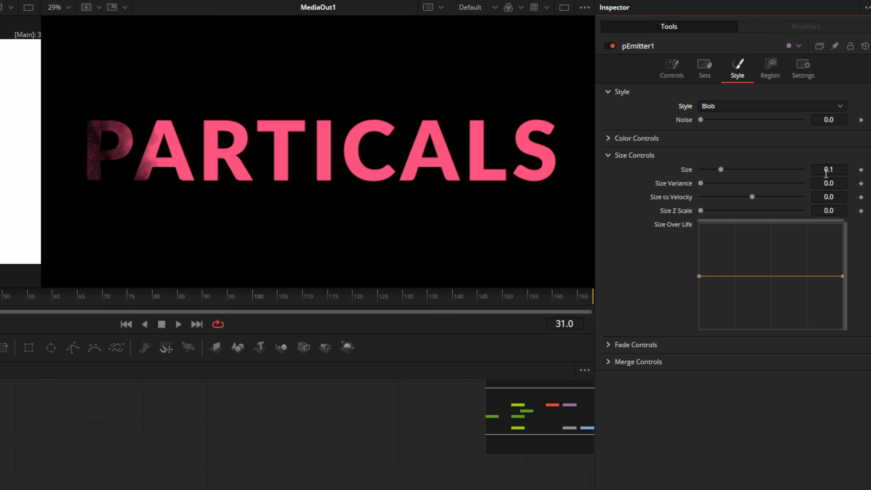
{"action": "left_click", "coordinate": [832, 169]}
{"action": "type", "text": ".2"}
{"action": "key", "text": "Tab"}
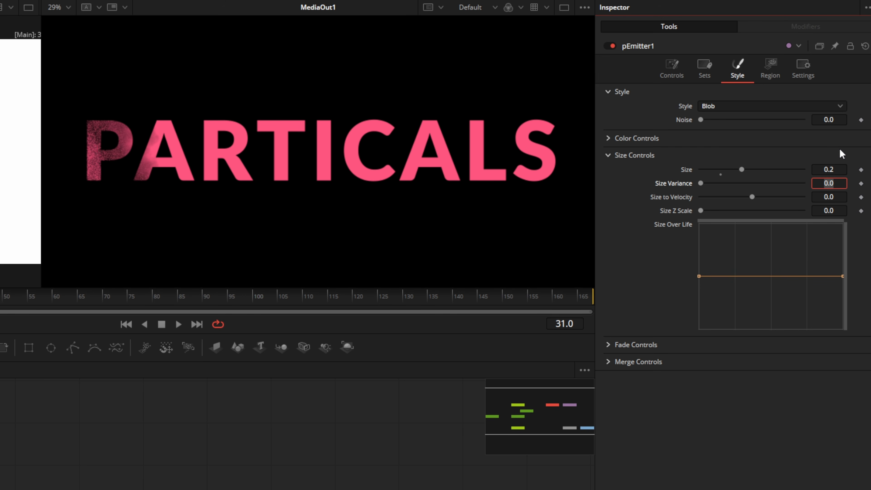
{"action": "type", "text": ".1"}
{"action": "key", "text": "Tab"}
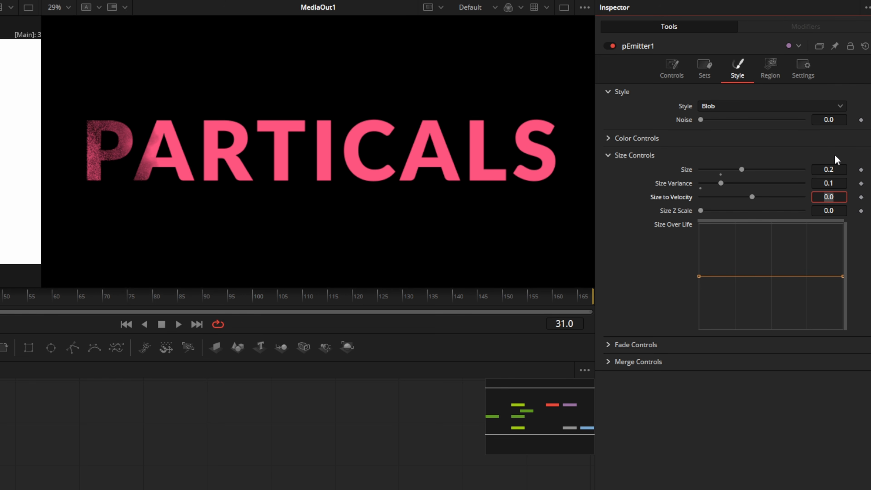
Set pEmitter1's particle Velocity to 0.1
{"action": "left_click", "coordinate": [671, 67]}
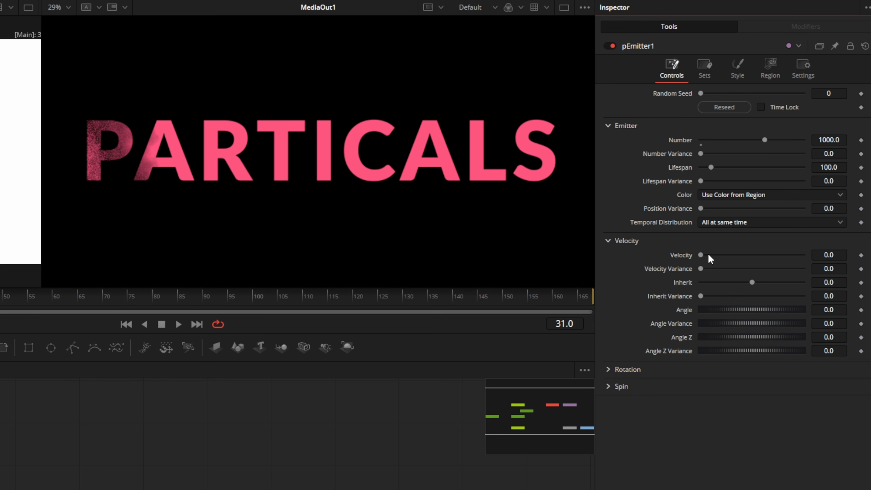
{"action": "left_click", "coordinate": [843, 256]}
{"action": "type", "text": "0.1"}
{"action": "key", "text": "Tab"}
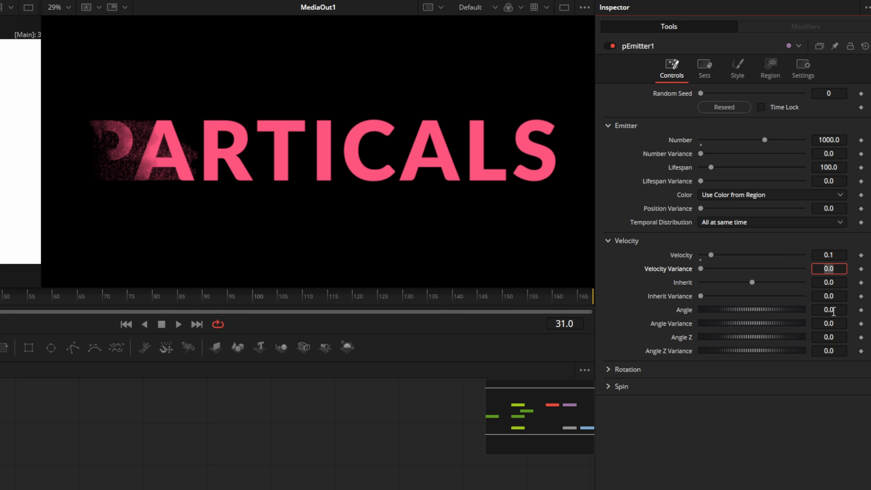
Set pEmitter1's velocity Angle and Angle Variance to 30 each, and play the animation to preview the particle direction
{"action": "left_click", "coordinate": [834, 310]}
{"action": "type", "text": "30"}
{"action": "key", "text": "Tab"}
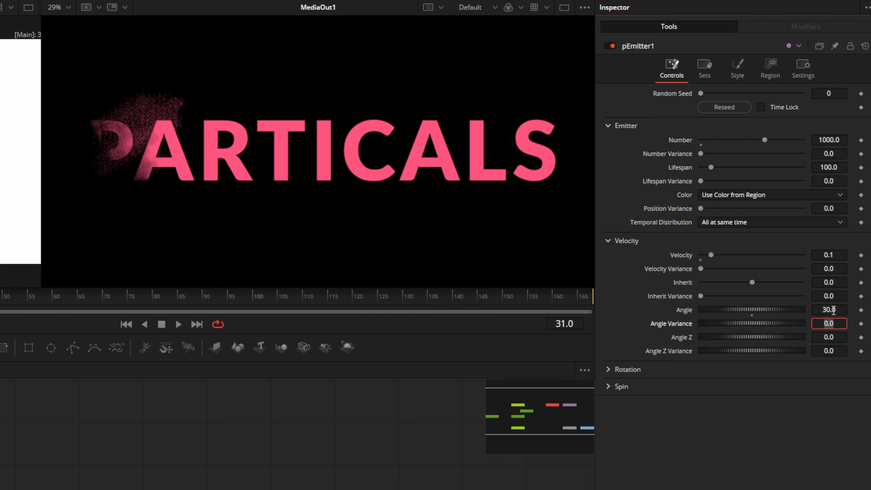
{"action": "type", "text": "30"}
{"action": "key", "text": "Tab"}
{"action": "left_click", "coordinate": [179, 325]}
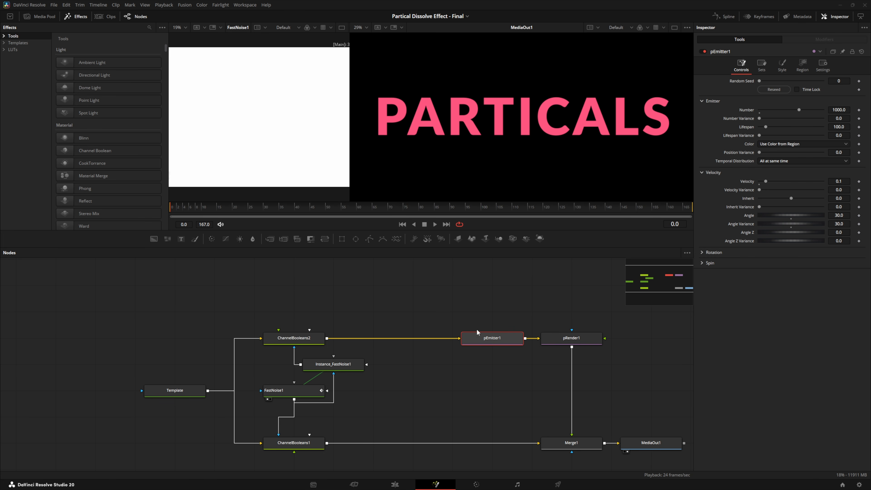
Move pEmitter1 next to ChannelBooleans2 and insert a pTurbulence node between it and pRender1
{"action": "left_click_drag", "start_coordinate": [499, 343], "coordinate": [380, 343]}
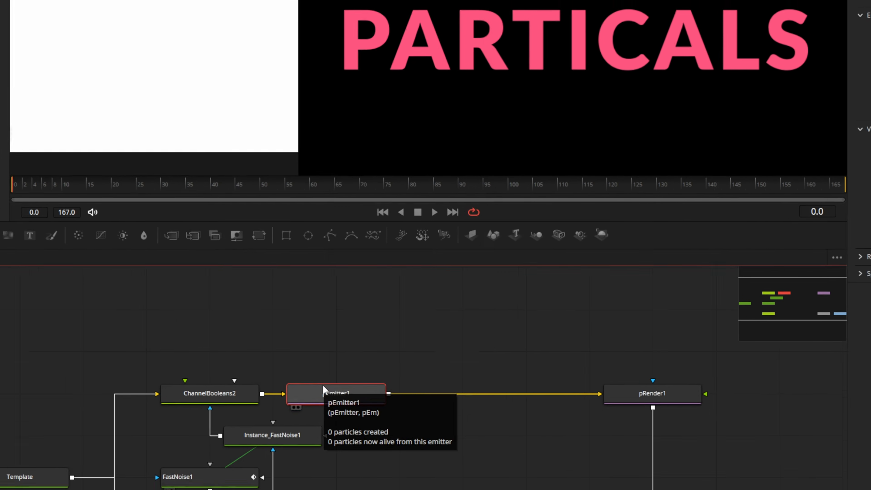
{"action": "key", "text": "shift+space"}
{"action": "type", "text": "pTurbulence"}
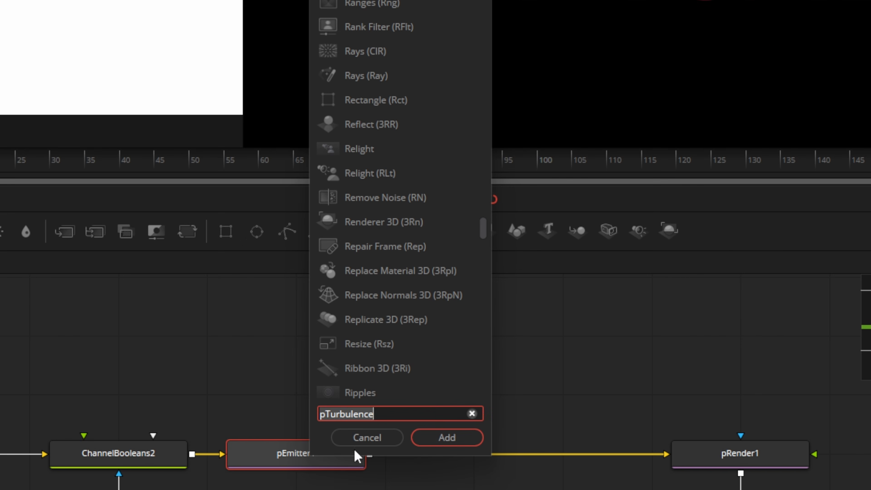
{"action": "left_click", "coordinate": [435, 438]}
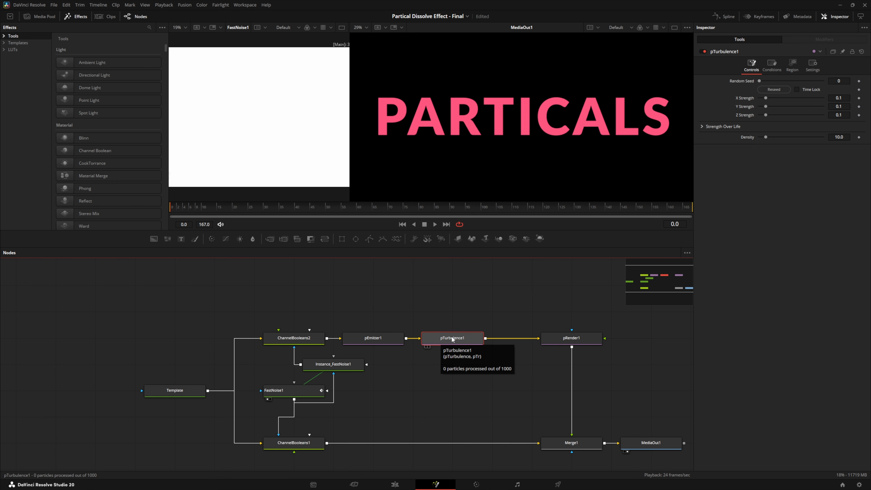
Set pTurbulence1's X Strength and Y Strength to 0.7 and play the animation to preview the turbulence
{"action": "left_click", "coordinate": [846, 98]}
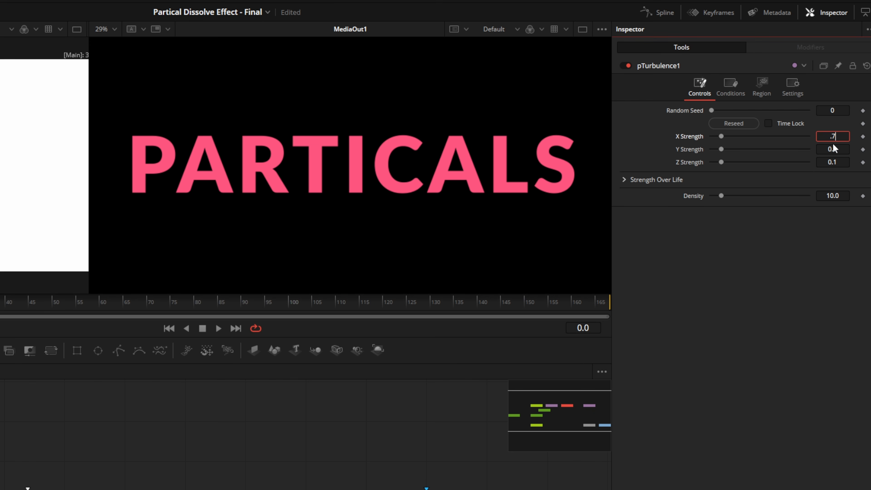
{"action": "key", "text": "Tab"}
{"action": "type", "text": "0.7"}
{"action": "key", "text": "Tab"}
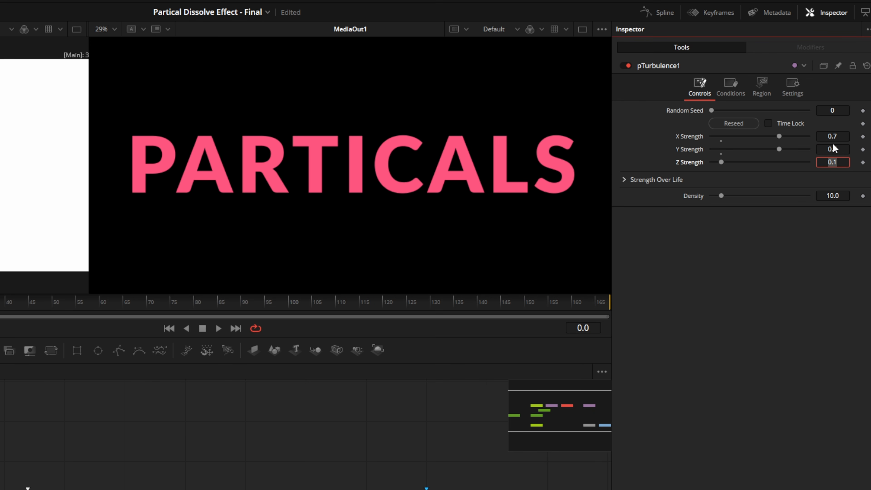
{"action": "key", "text": "Tab"}
{"action": "left_click", "coordinate": [219, 329]}
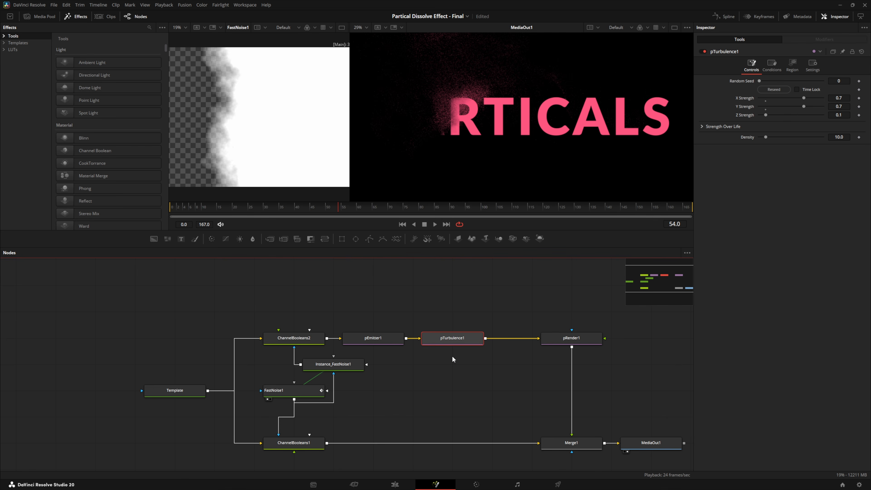
Insert a pTangentForce node after pTurbulence1 and set its X Offset to -0.2 and Y Offset to -0.23
{"action": "key", "text": "shift+space"}
{"action": "type", "text": "pTangentForce"}
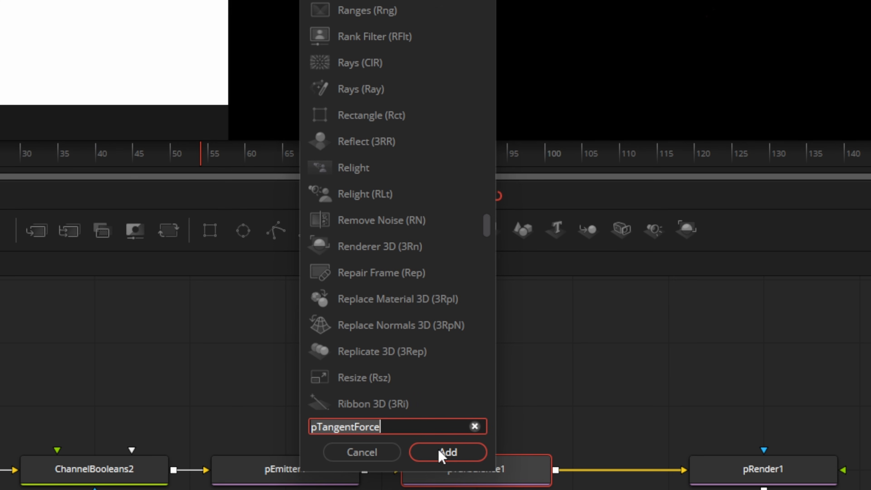
{"action": "left_click", "coordinate": [428, 453]}
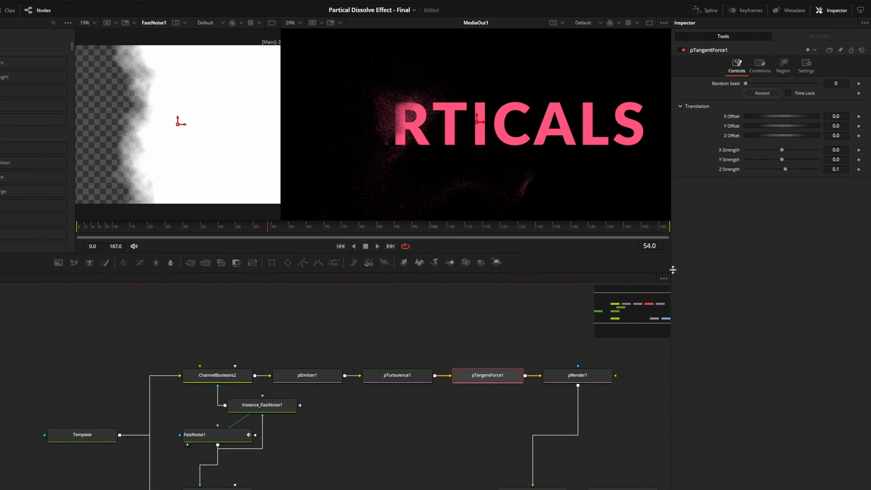
{"action": "left_click", "coordinate": [837, 138]}
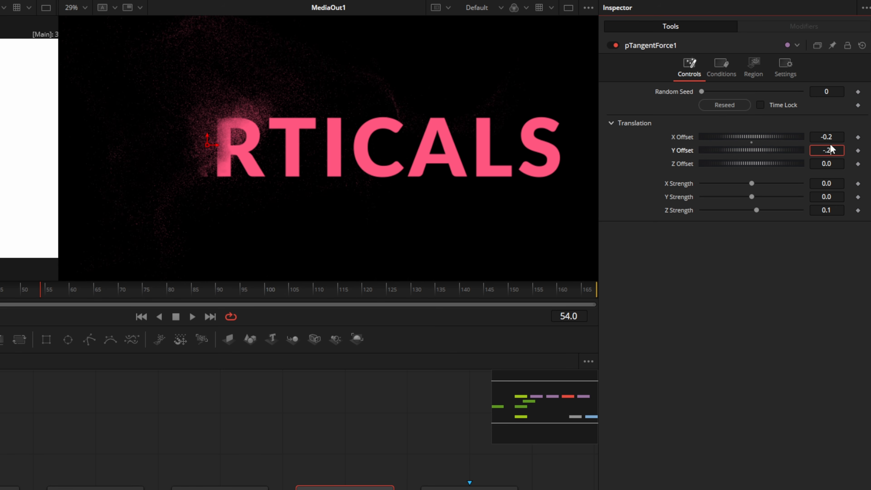
{"action": "key", "text": "Tab"}
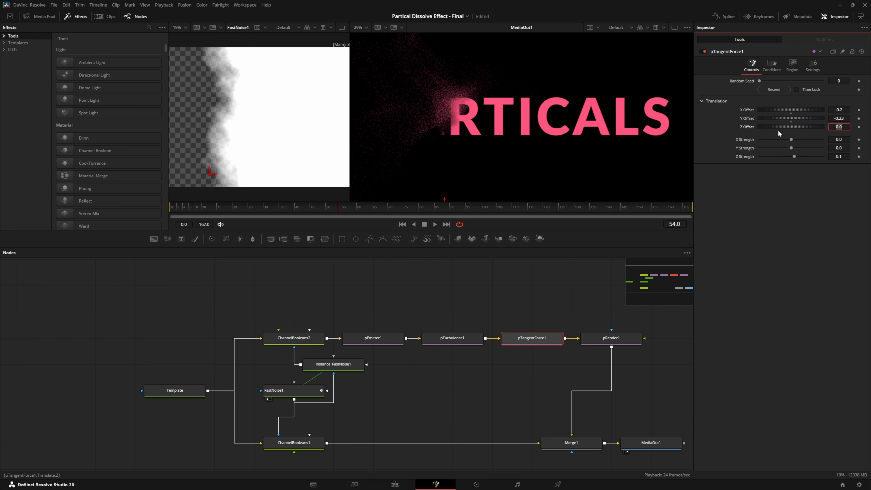
Preview the dissolve with the tangent force, and play it again with Instance_FastNoise1 selected to examine its gradient direction
{"action": "left_click", "coordinate": [436, 224]}
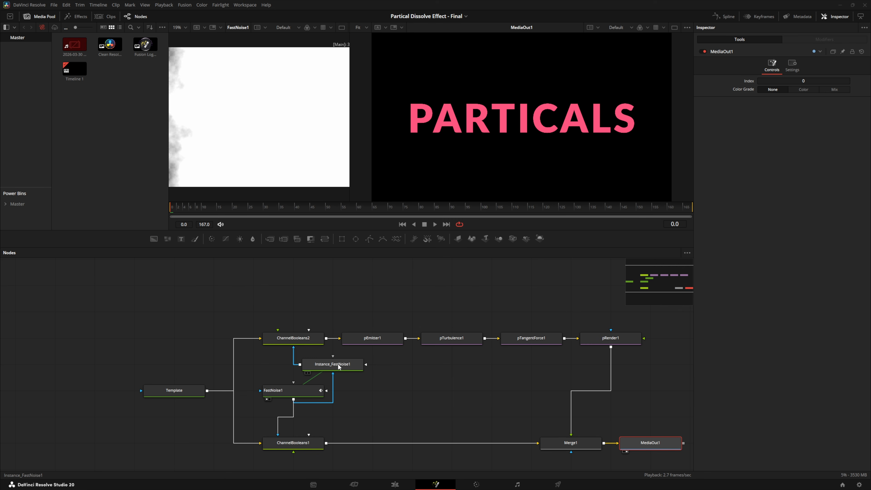
{"action": "left_click", "coordinate": [339, 367]}
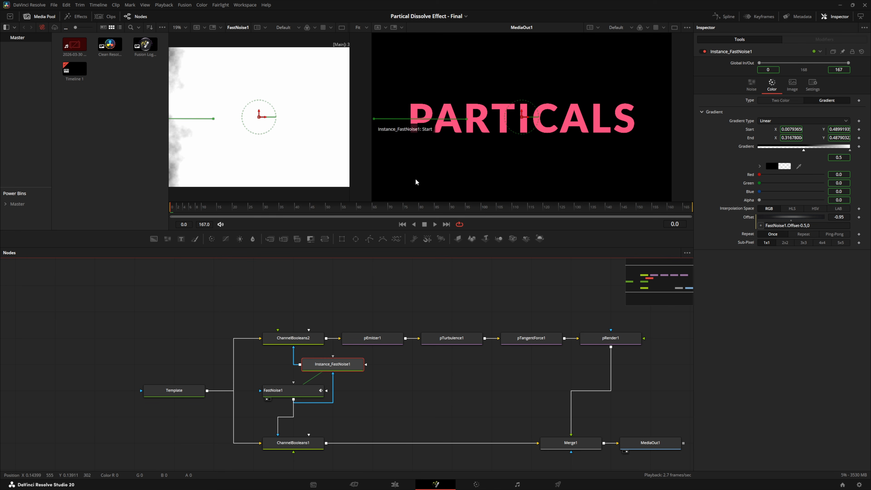
{"action": "left_click", "coordinate": [434, 224]}
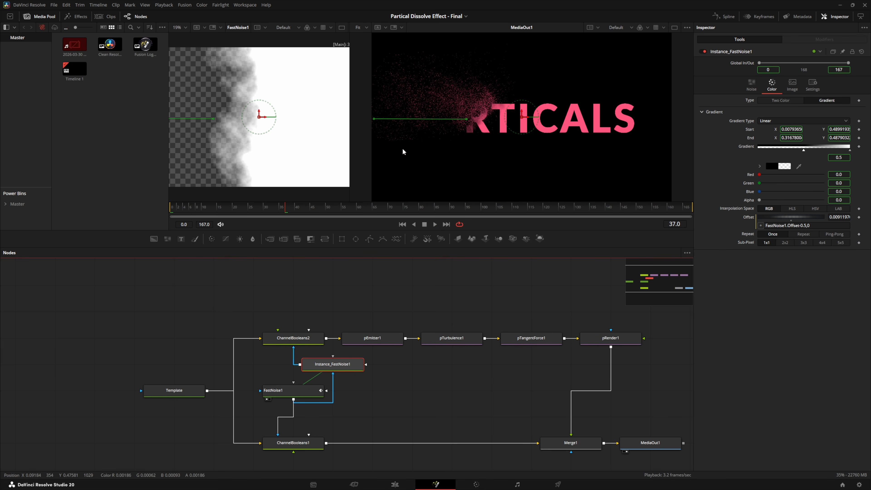
Reverse Instance_FastNoise1's gradient by moving its start to about X 0.99, Y 0.48 and its end to about X 0.77, Y 0.49, and preview the dissolve
{"action": "left_click", "coordinate": [376, 121]}
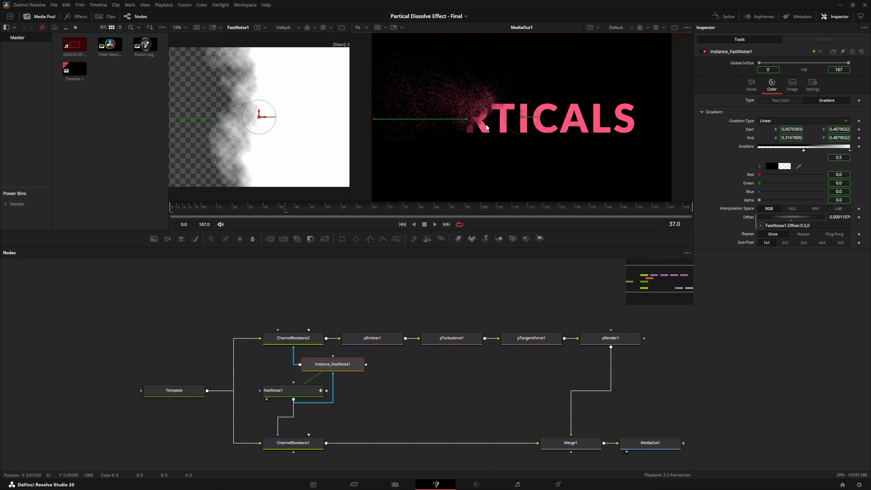
{"action": "left_click_drag", "start_coordinate": [643, 120], "coordinate": [671, 122]}
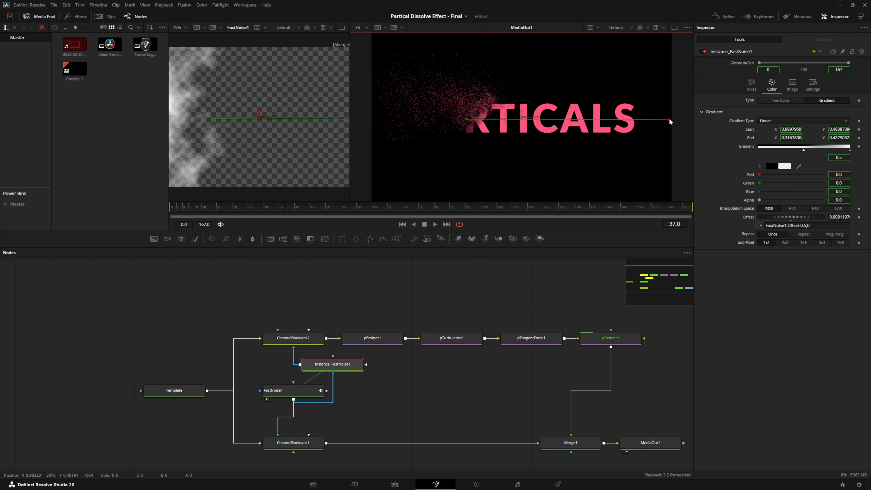
{"action": "left_click_drag", "start_coordinate": [470, 120], "coordinate": [606, 121]}
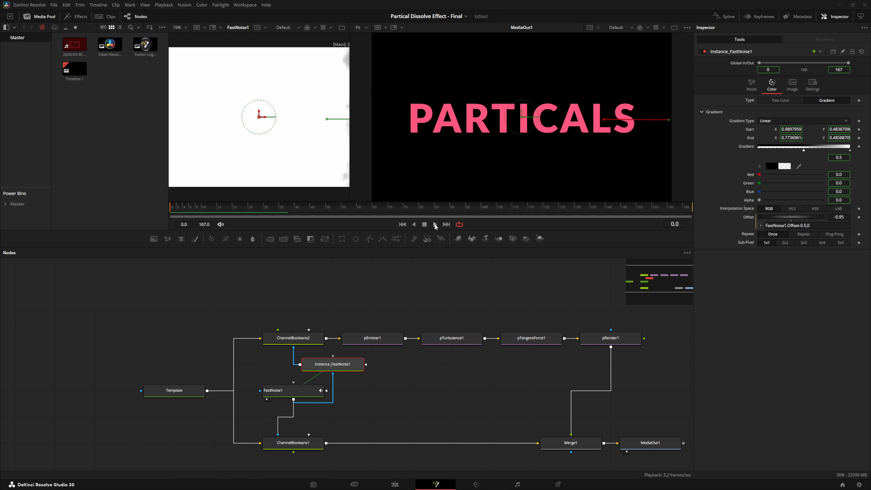
{"action": "left_click", "coordinate": [435, 224]}
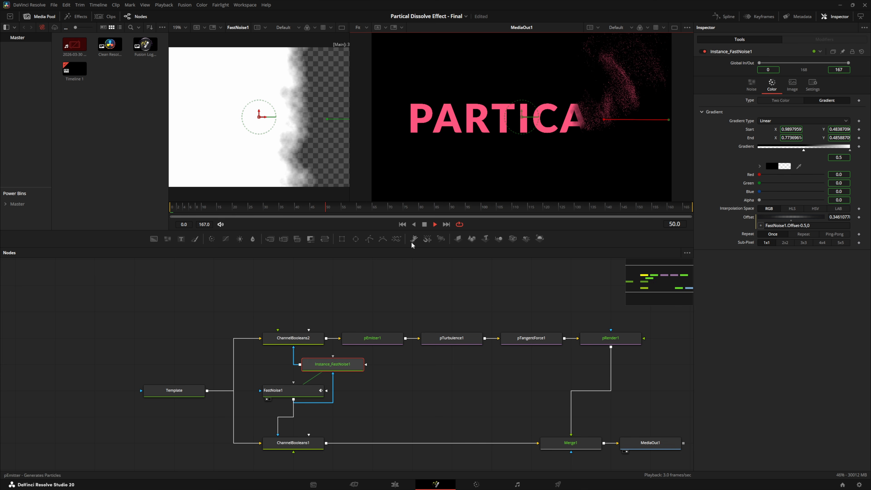
{"action": "left_click", "coordinate": [425, 225]}
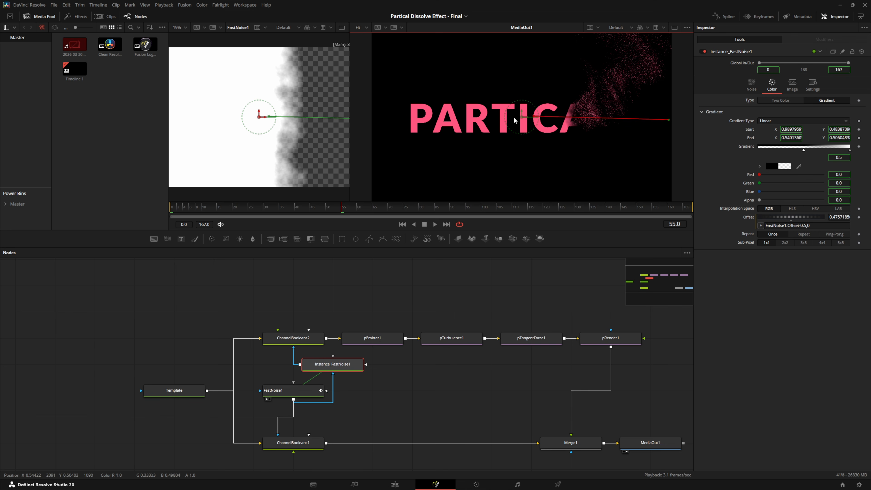
Make the gradient vertical with its start at about X 0.48, Y 0.98 and end at about X 0.47, Y 0.5, preview it, and return to frame 0
{"action": "left_click_drag", "start_coordinate": [515, 120], "coordinate": [663, 118]}
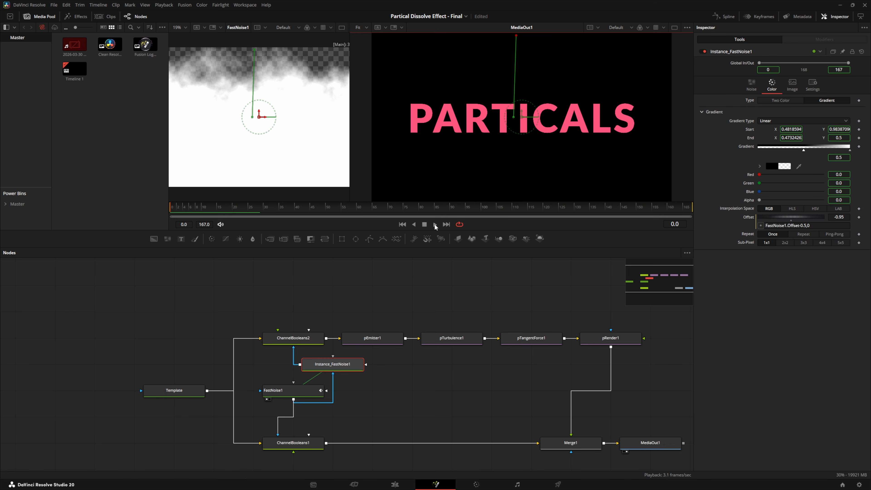
{"action": "left_click", "coordinate": [435, 225]}
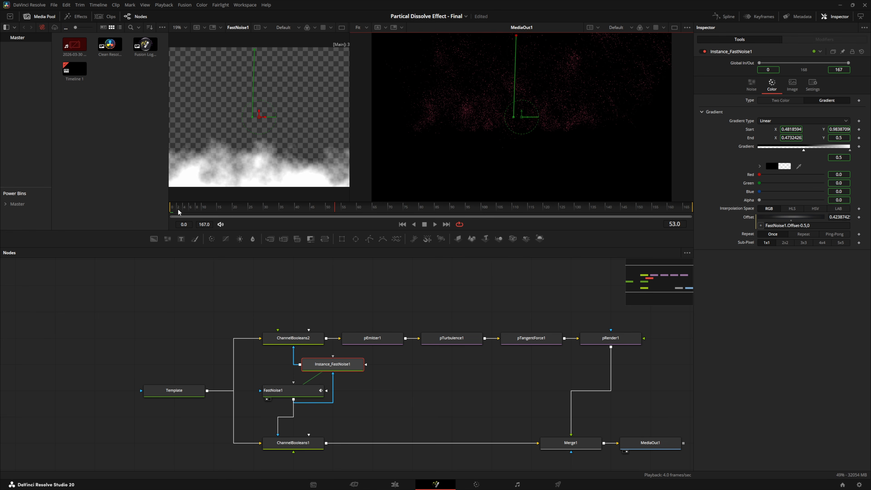
{"action": "left_click_drag", "start_coordinate": [179, 211], "coordinate": [166, 213]}
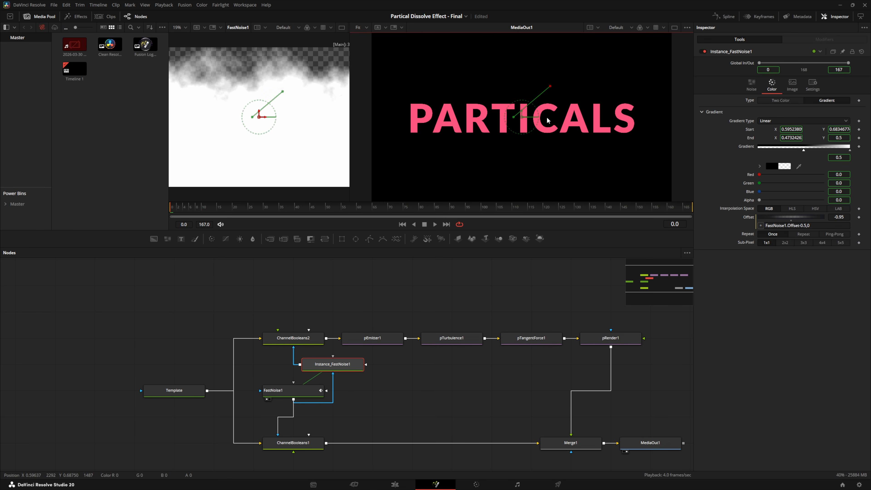
Move the gradient's start to about X 0.56, Y 0.5, set the gradient type to Reflect, and play the animation to preview the dissolve
{"action": "left_click_drag", "start_coordinate": [548, 121], "coordinate": [543, 119]}
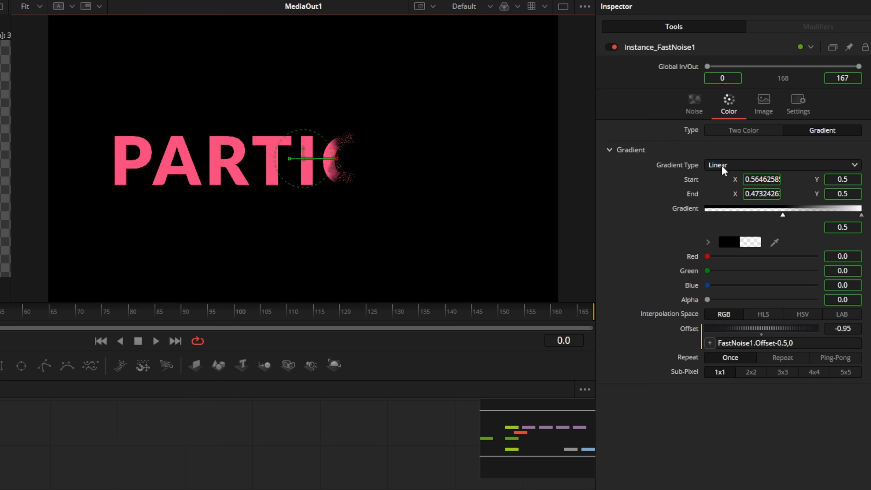
{"action": "left_click", "coordinate": [722, 165]}
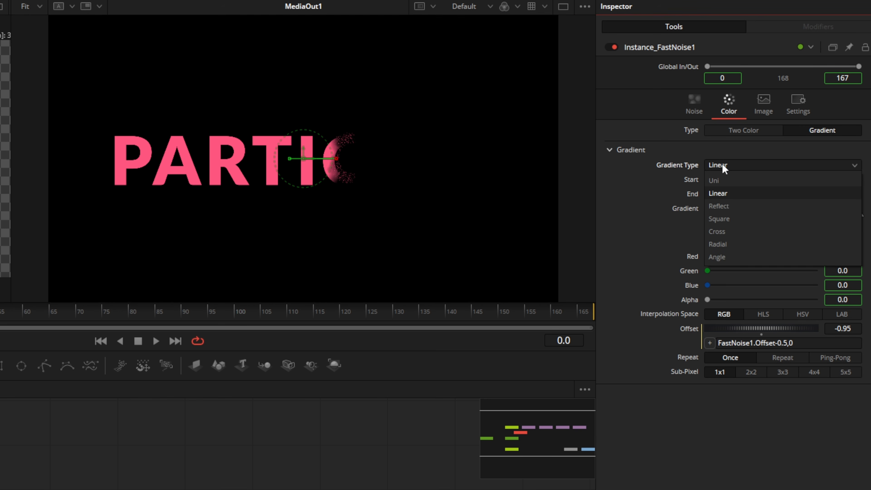
{"action": "left_click", "coordinate": [719, 206]}
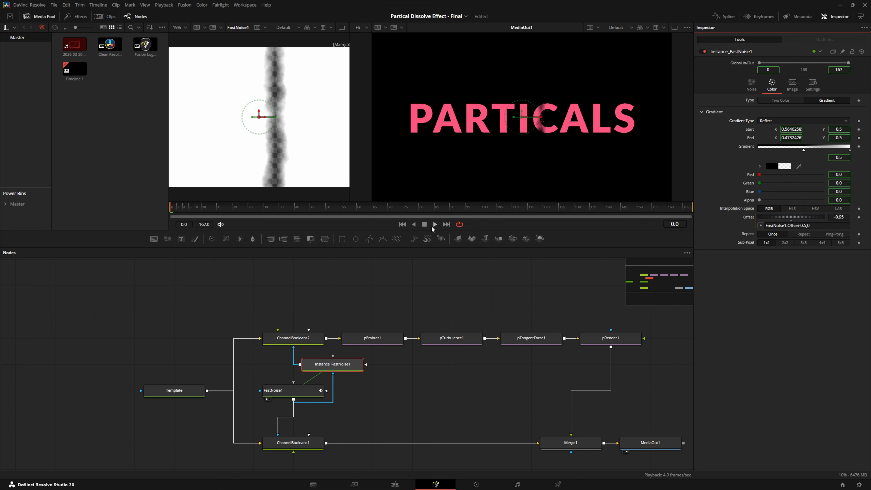
{"action": "left_click", "coordinate": [435, 224]}
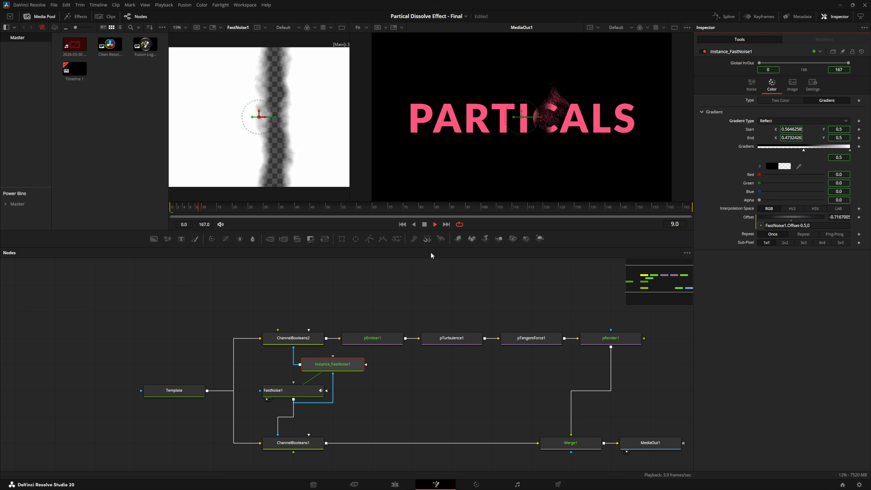